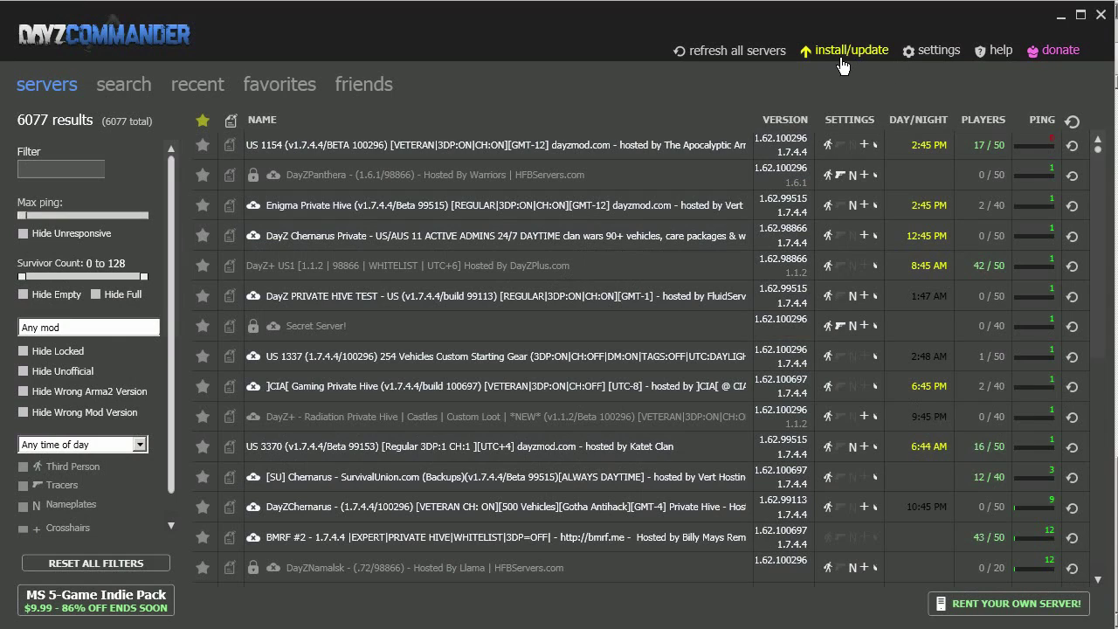
Find the Arma 2 beta patch through the install/update options, save ARMA2_OA_Build_101480.zip, and clear the finished entries from the download list.
left_click(840, 49)
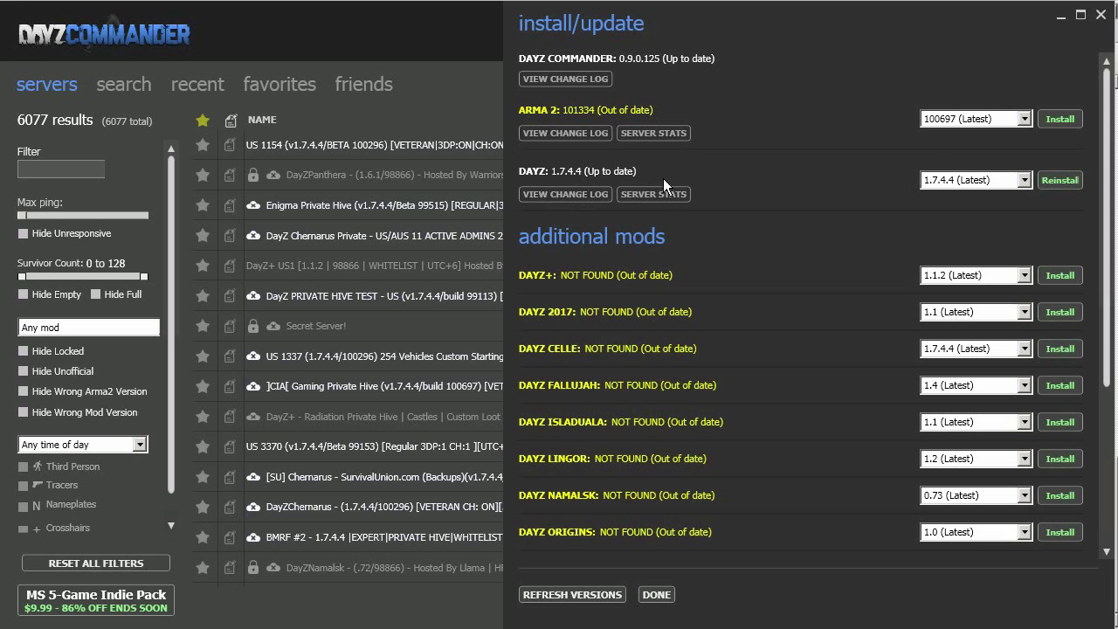
left_click(565, 133)
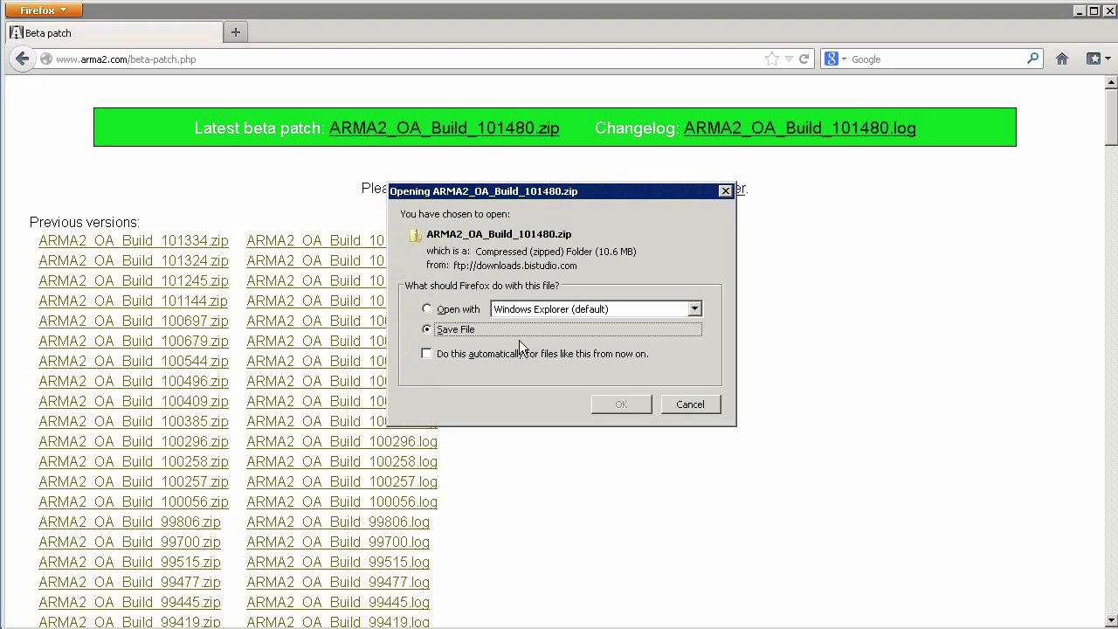
left_click(621, 405)
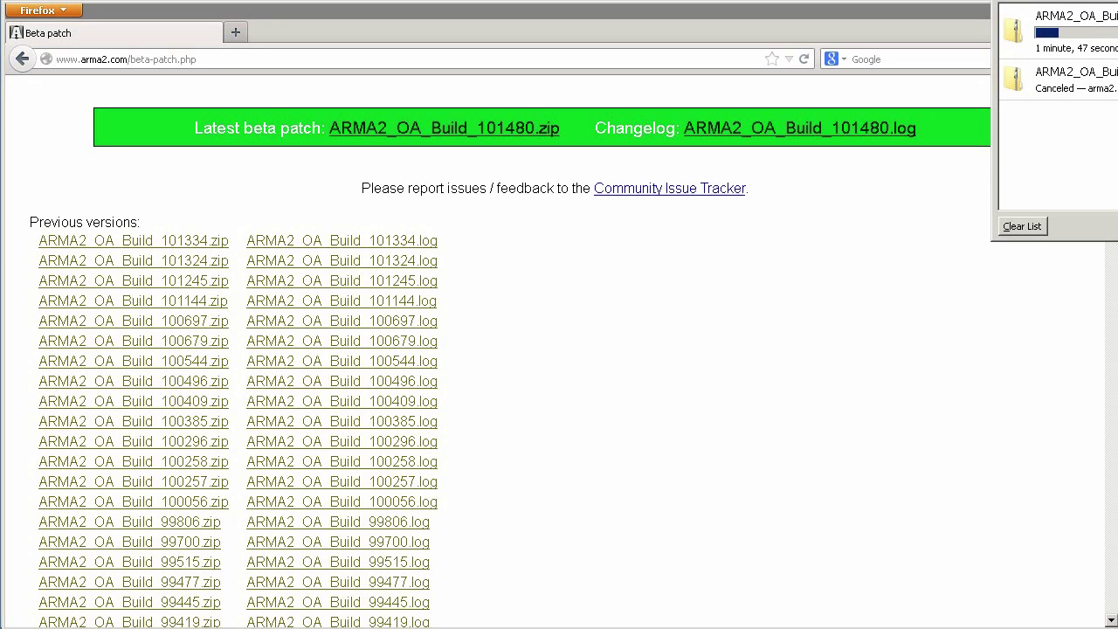
left_click(1031, 229)
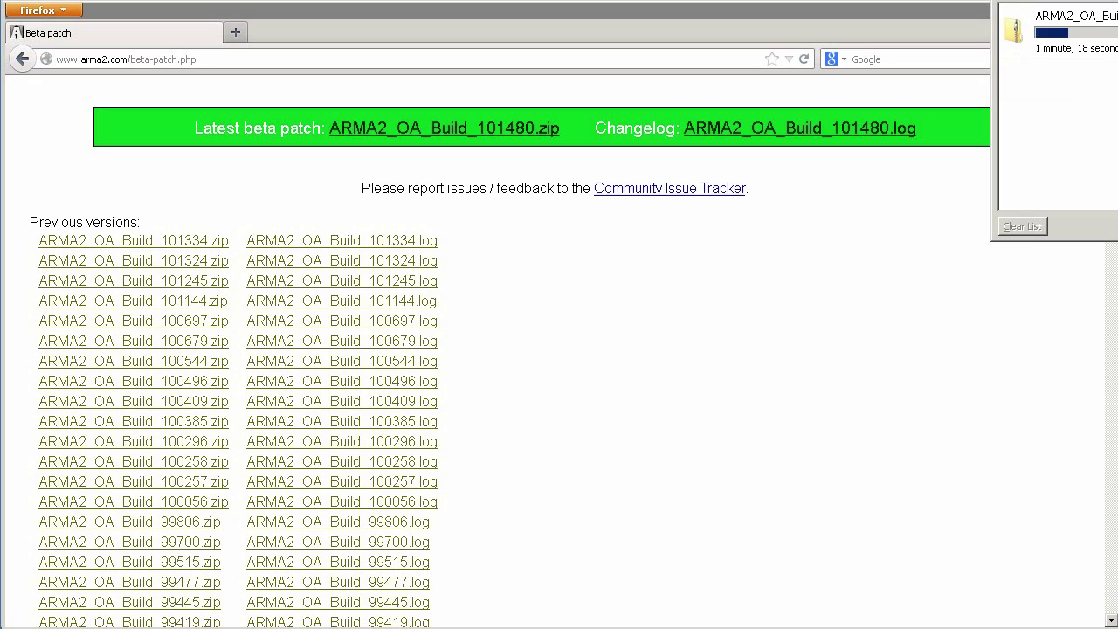
Open the downloaded ARMA2_OA_Build_101480 archive and run its patch installer.
key("alt+space")
key("m")
left_click(815, 93)
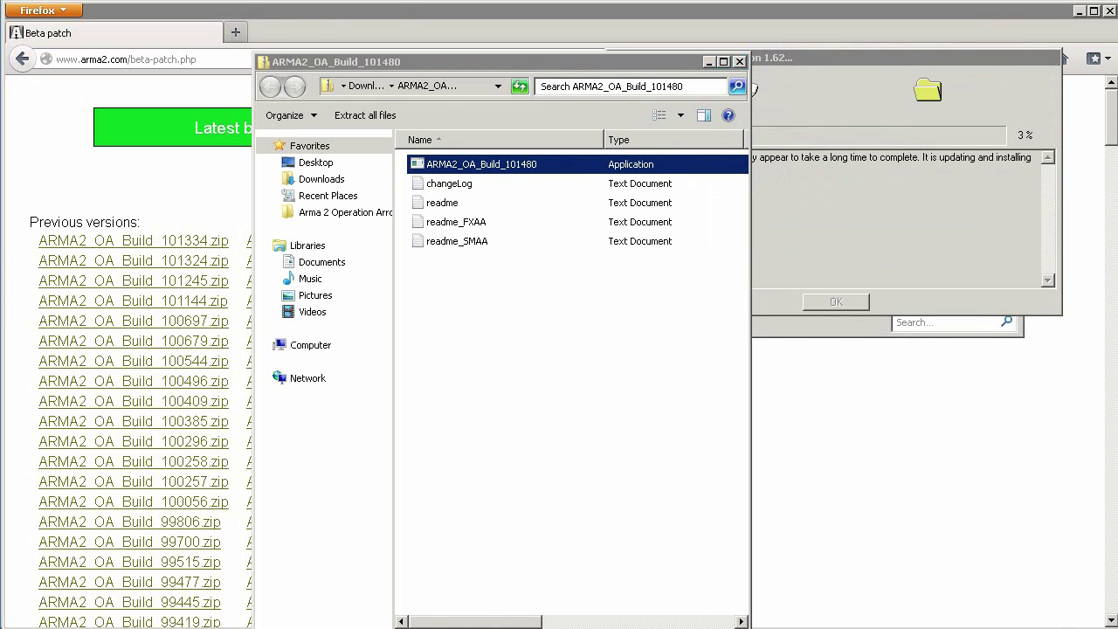
left_click(891, 229)
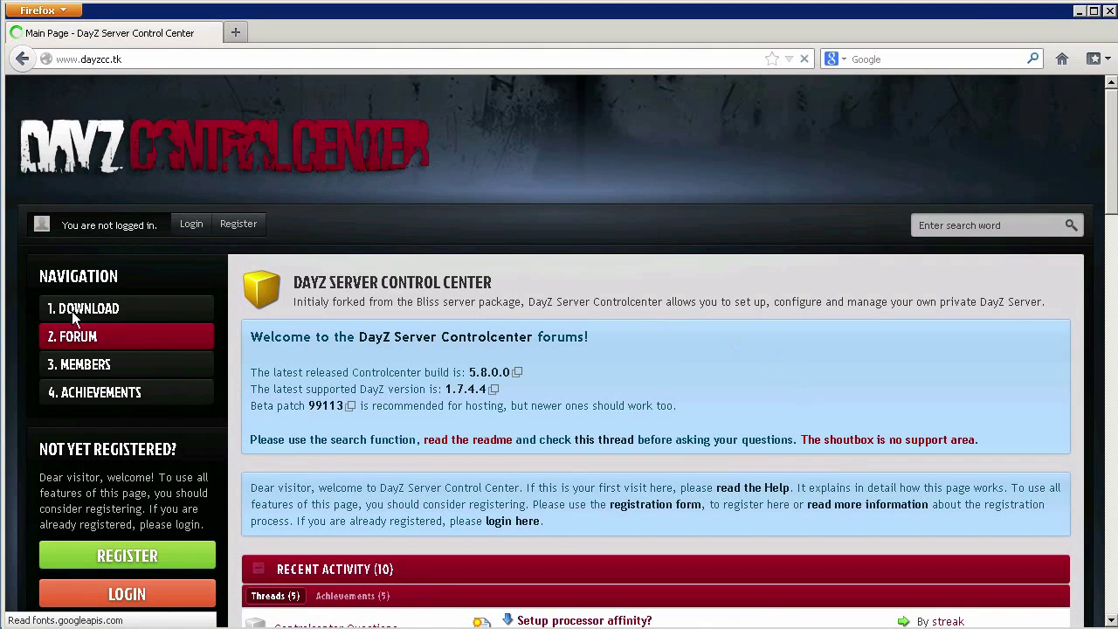
Get the DayZ Server Controlcenter package from the website's download section and bring up the 5.8.0.0 archive.
left_click(118, 315)
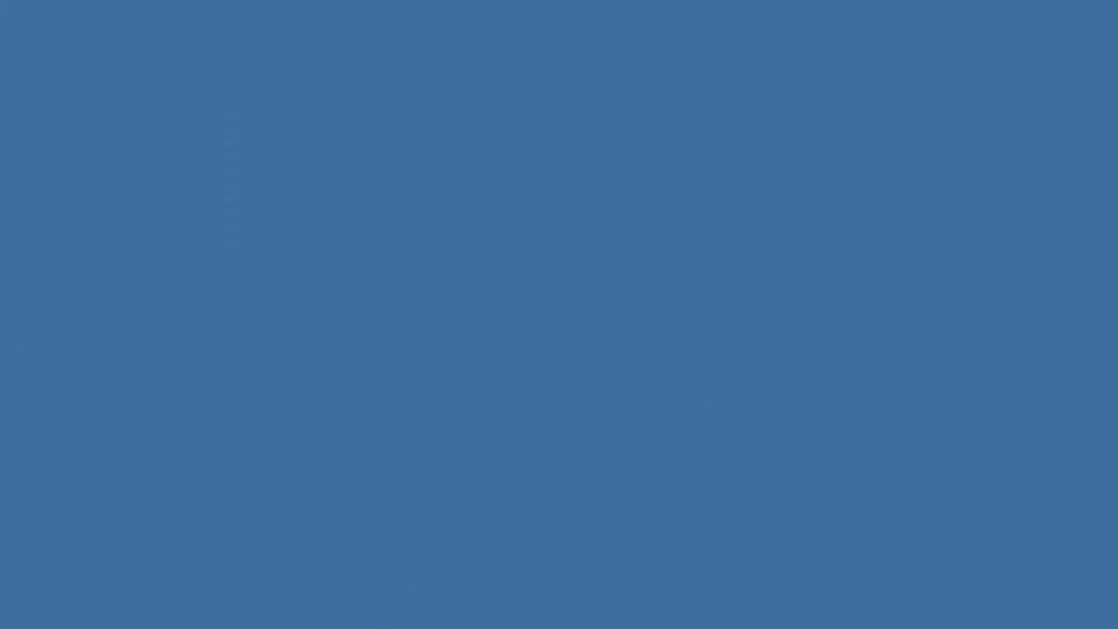
left_click(299, 591)
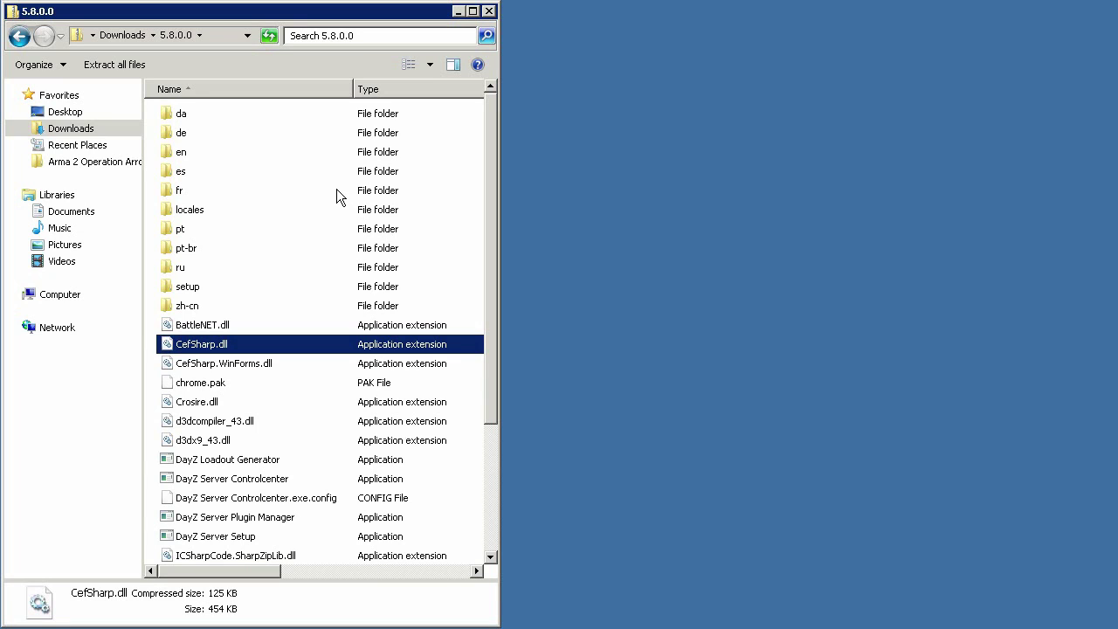
Create a new desktop folder named DayZCC.
right_click(719, 208)
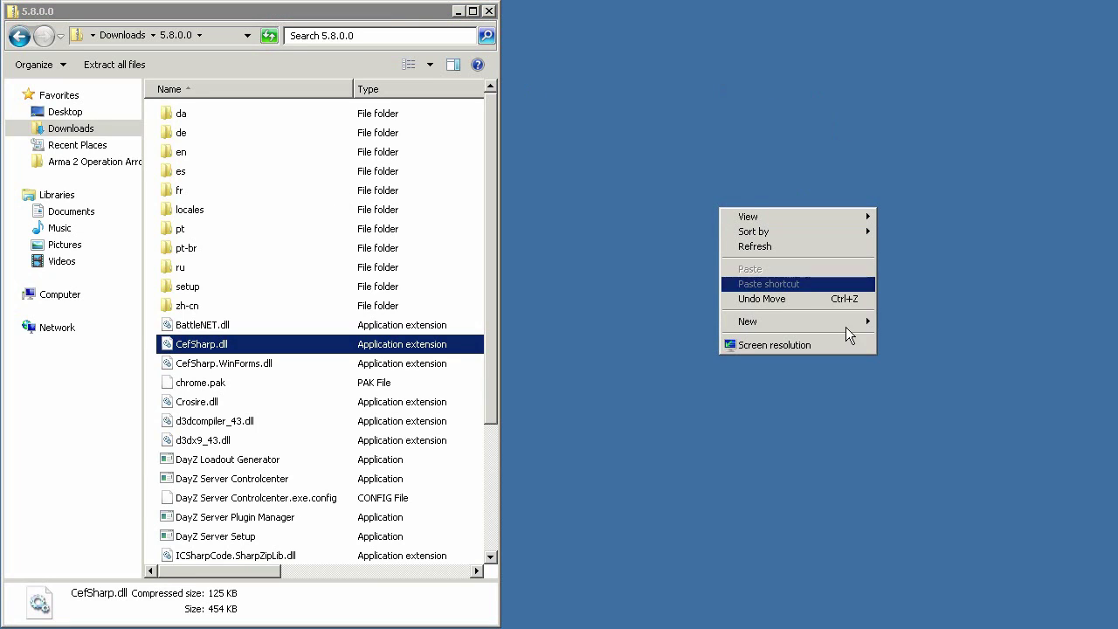
mouse_move(822, 318)
left_click(888, 320)
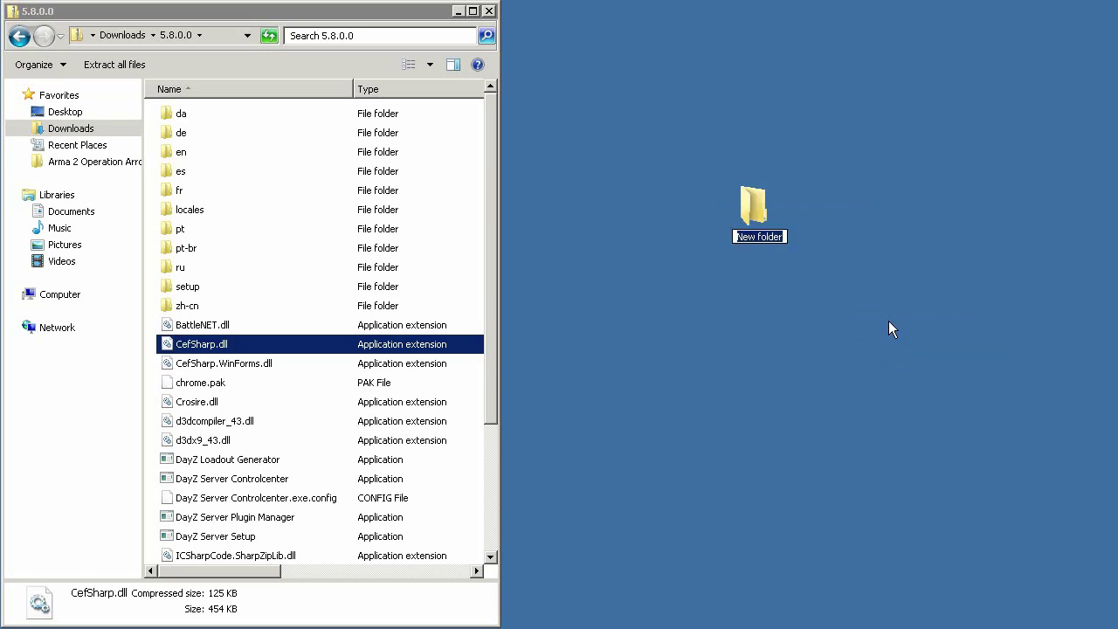
type("DayZCC")
Copy all files and folders from the 5.8.0.0 archive into the DayZCC folder.
left_click(329, 112)
left_click_drag(329, 112, 175, 612)
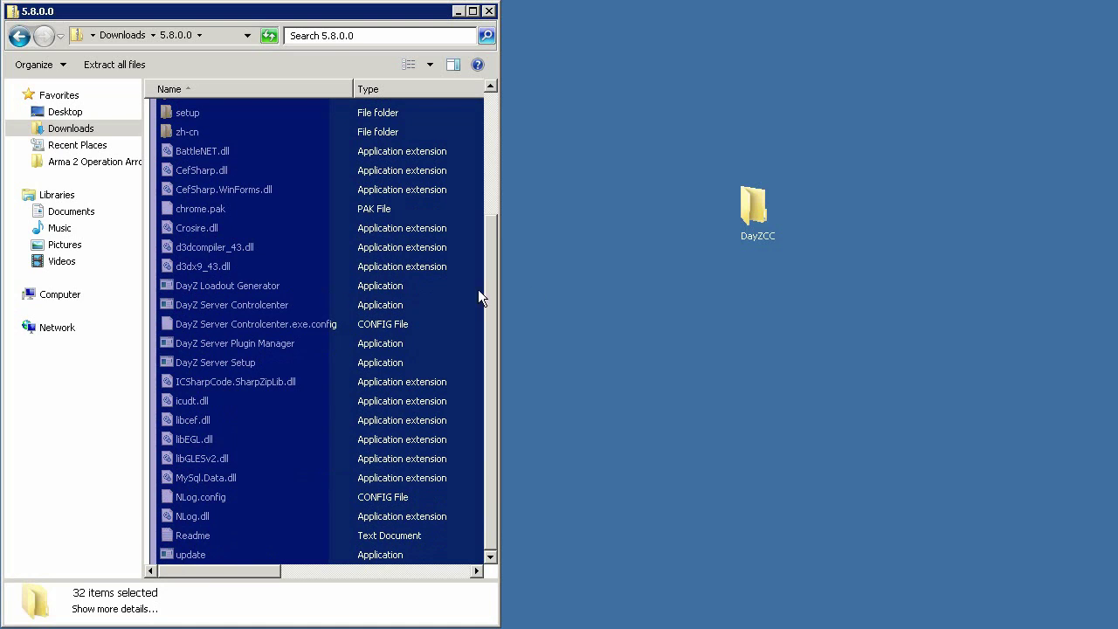
left_click_drag(479, 291, 757, 210)
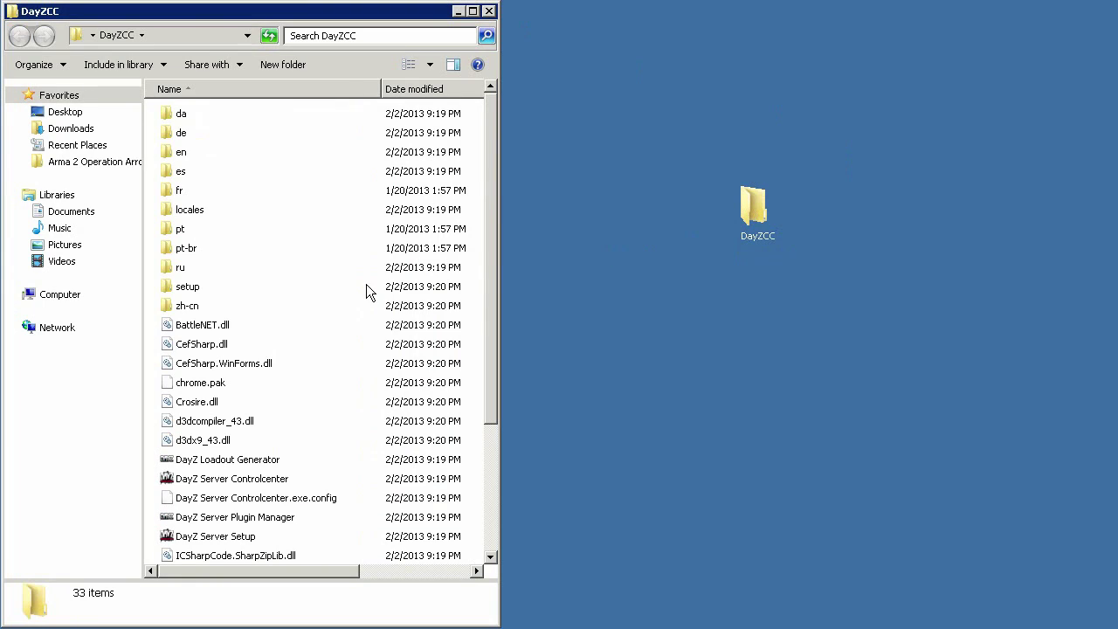
Run DayZ Server Setup from the DayZCC folder as administrator.
scroll(366, 287, "down", 3)
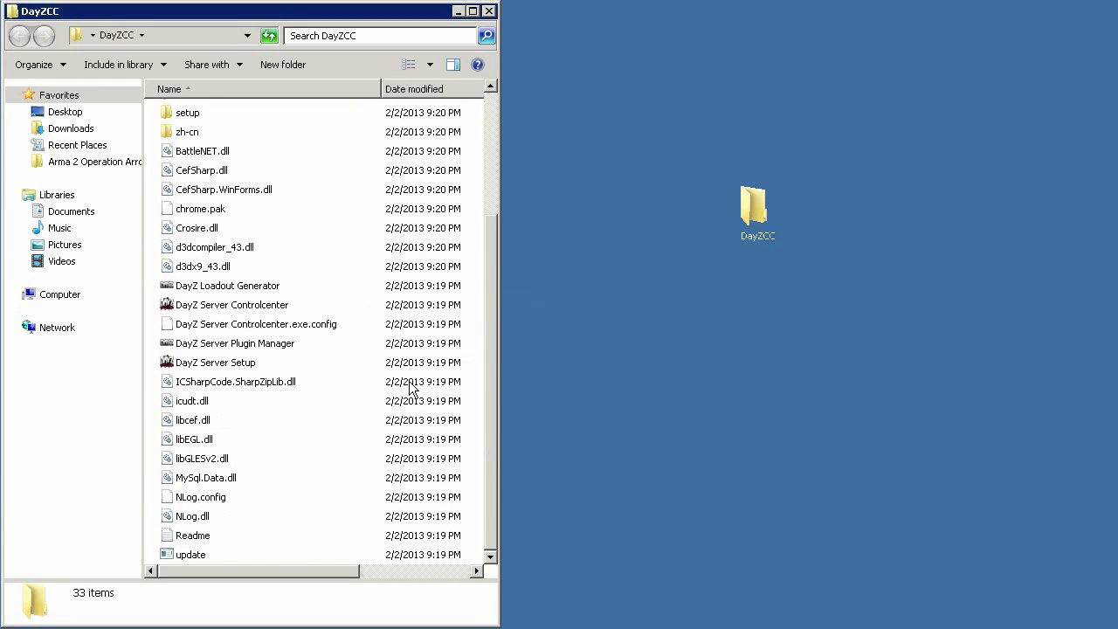
left_click(242, 364)
right_click(242, 364)
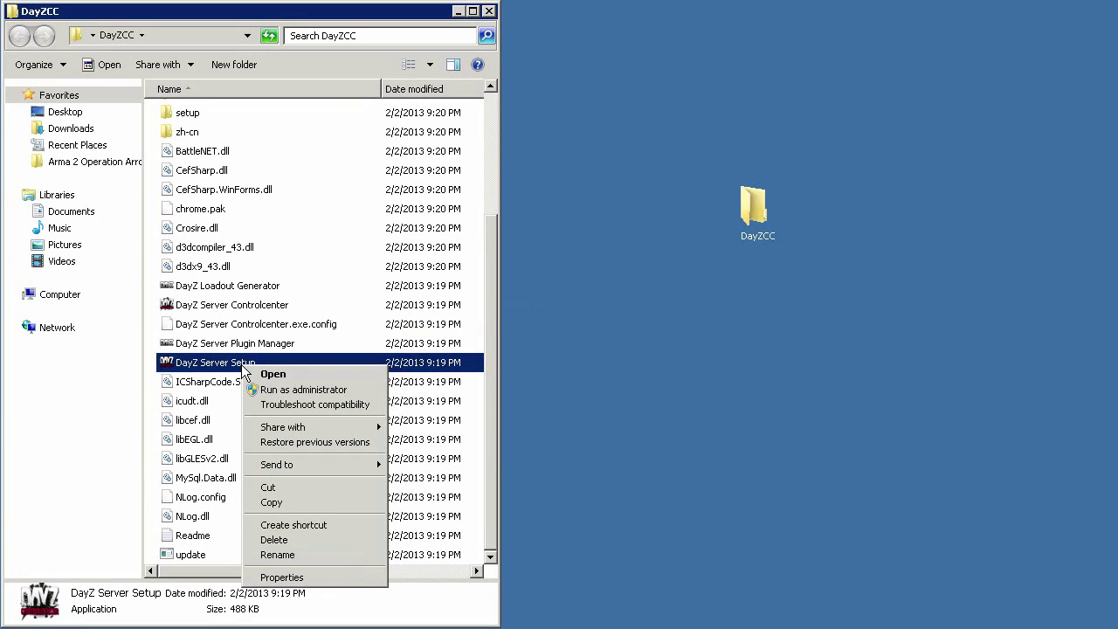
left_click(311, 389)
left_click(890, 212)
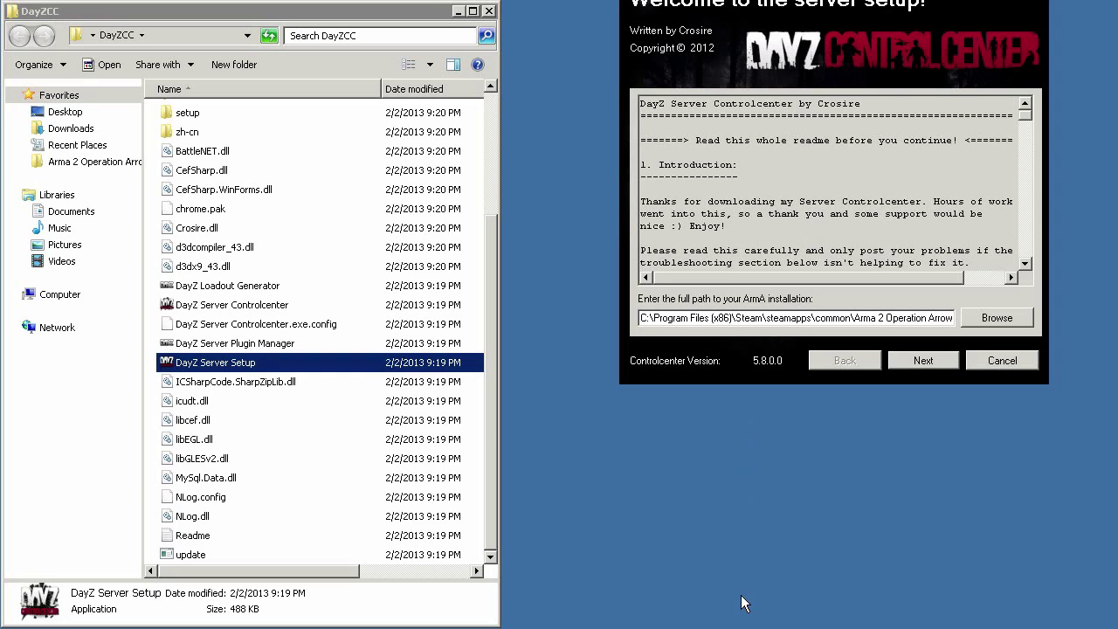
Review the Default Passwords section of the setup readme and continue with the prefilled ArmA installation path.
left_click_drag(1026, 111, 1028, 224)
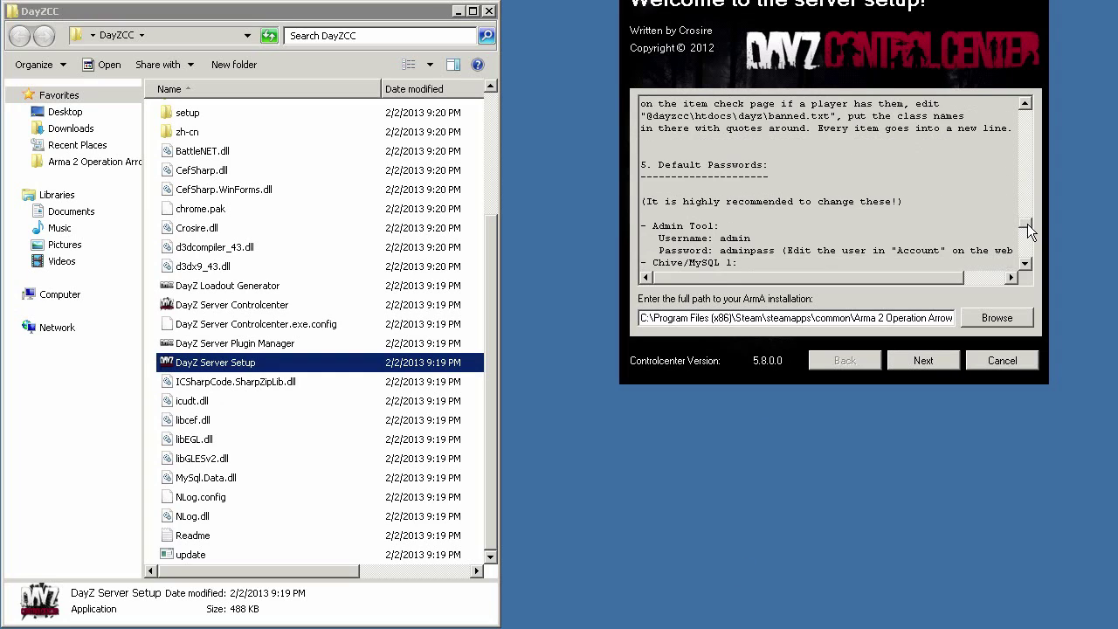
left_click_drag(1030, 264, 1030, 263)
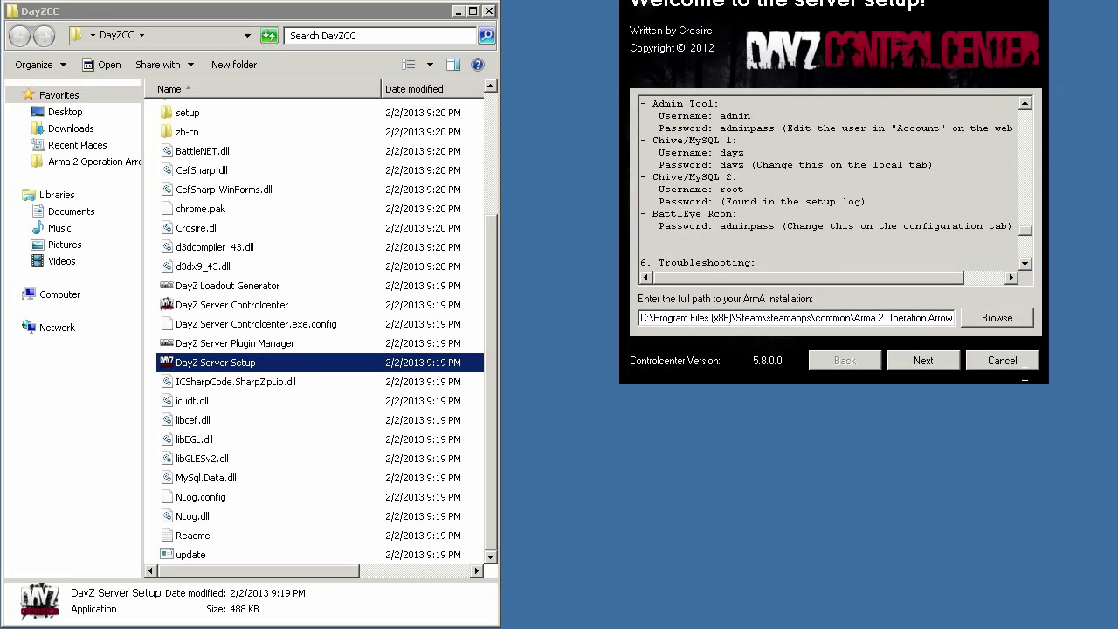
left_click(956, 357)
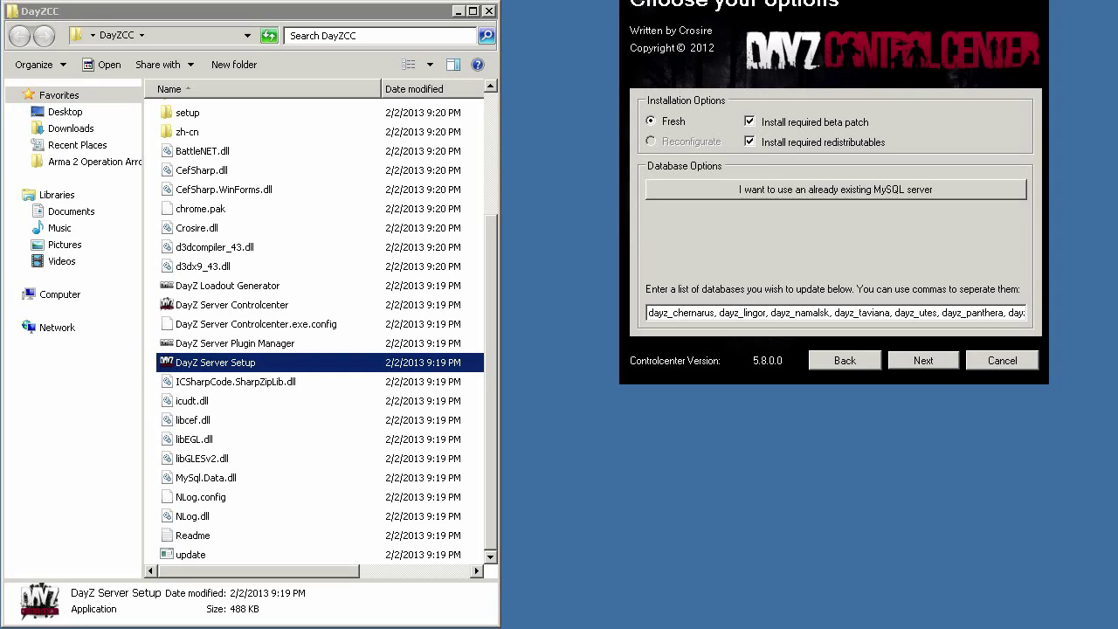
Start a fresh installation without the required beta patch, allow vcredist.exe to run, and repair the Microsoft Visual C++ 2010 x86 Redistributable.
left_click(750, 122)
left_click(928, 361)
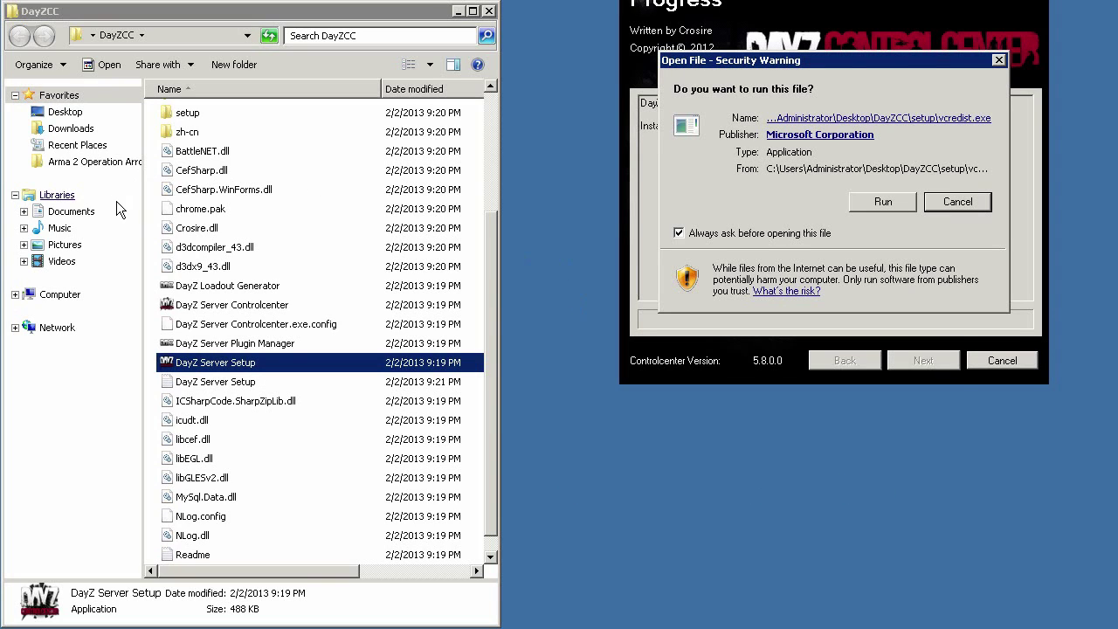
left_click(883, 201)
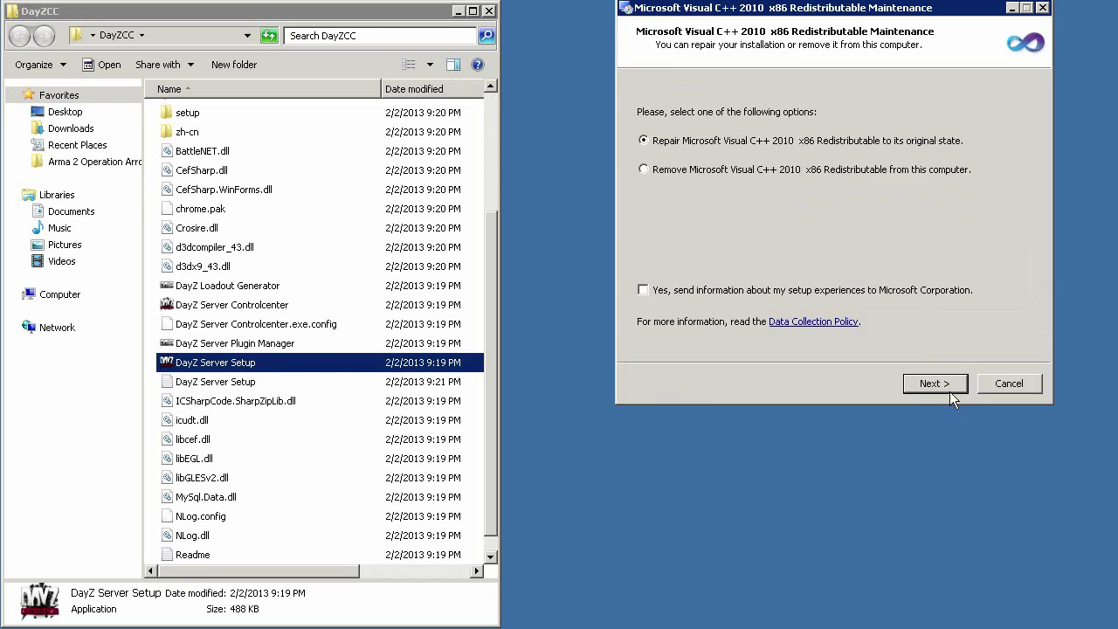
left_click(928, 386)
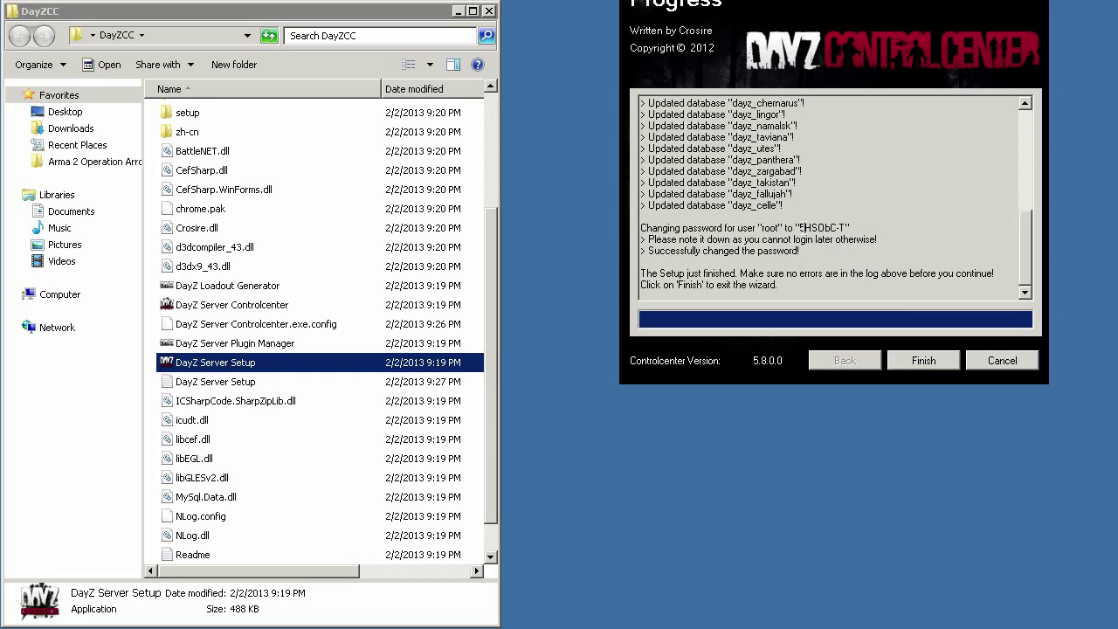
Select the generated root password in the setup log and finish the setup wizard.
left_click_drag(798, 228, 847, 228)
left_click(924, 361)
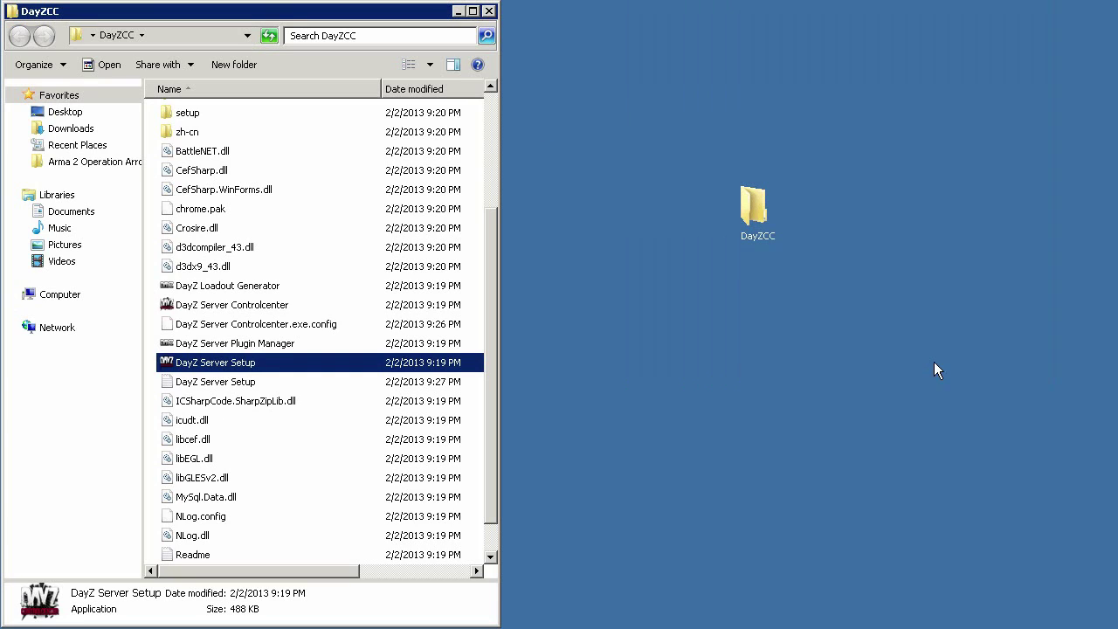
Create a shortcut to the DayZ Server Controlcenter application and place it on the desktop.
right_click(219, 304)
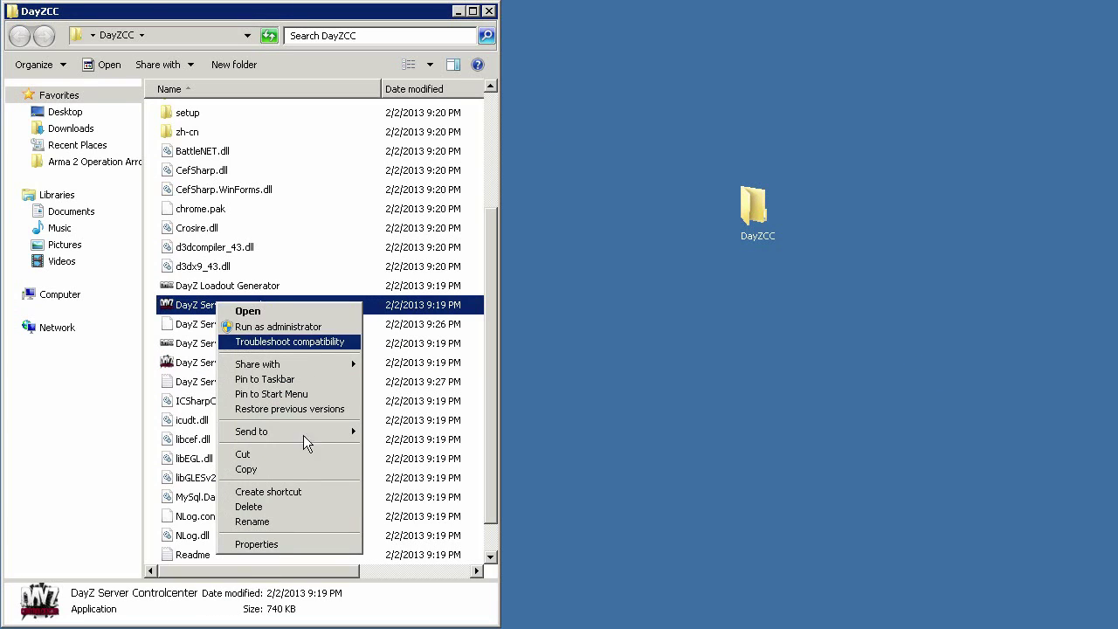
left_click(270, 492)
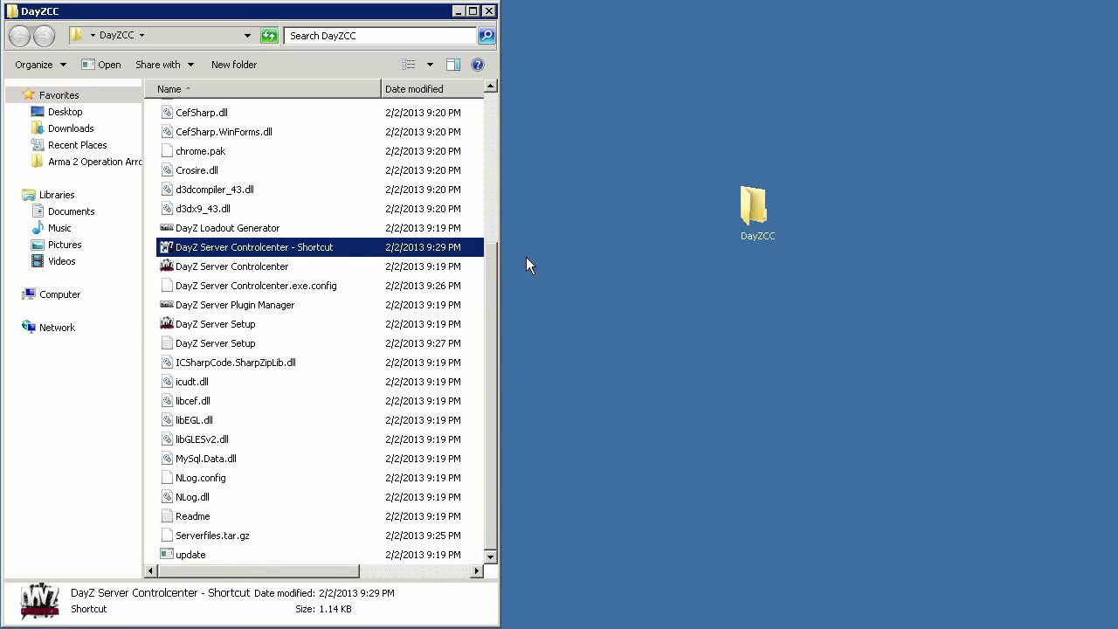
left_click_drag(602, 223, 603, 225)
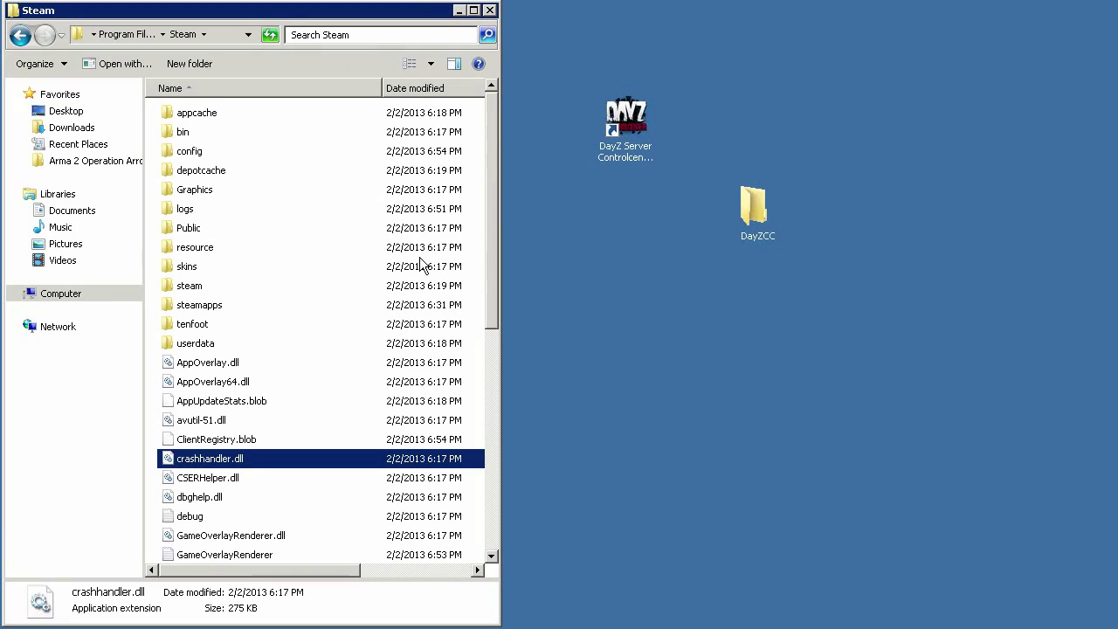
Copy the AddOns folder from Steam's steamapps\common\Arma 2 folder.
double_click(201, 307)
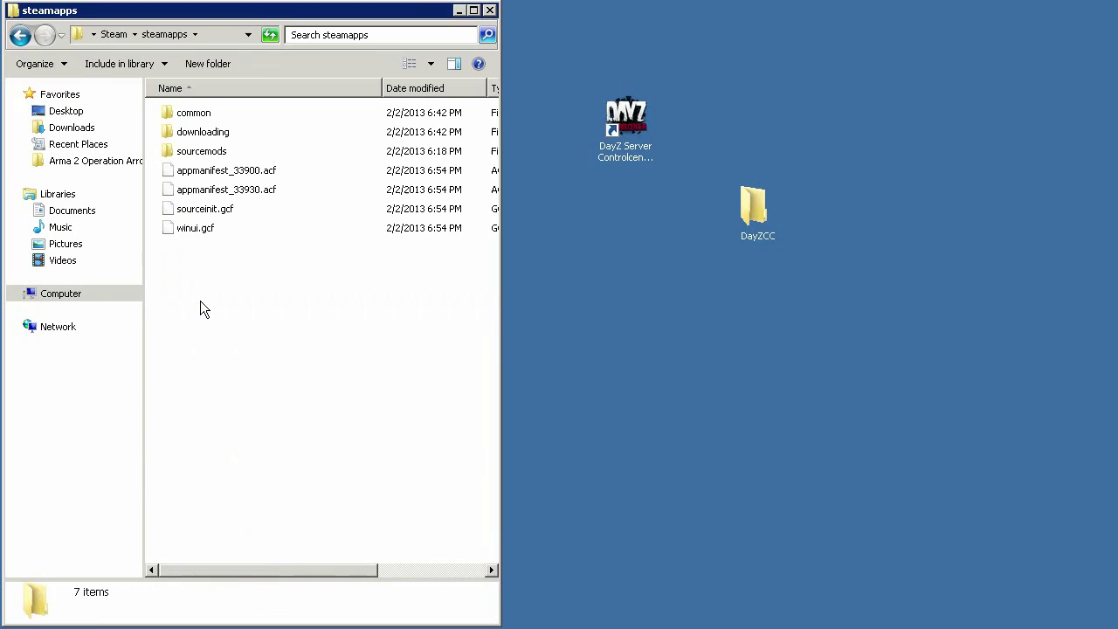
double_click(208, 114)
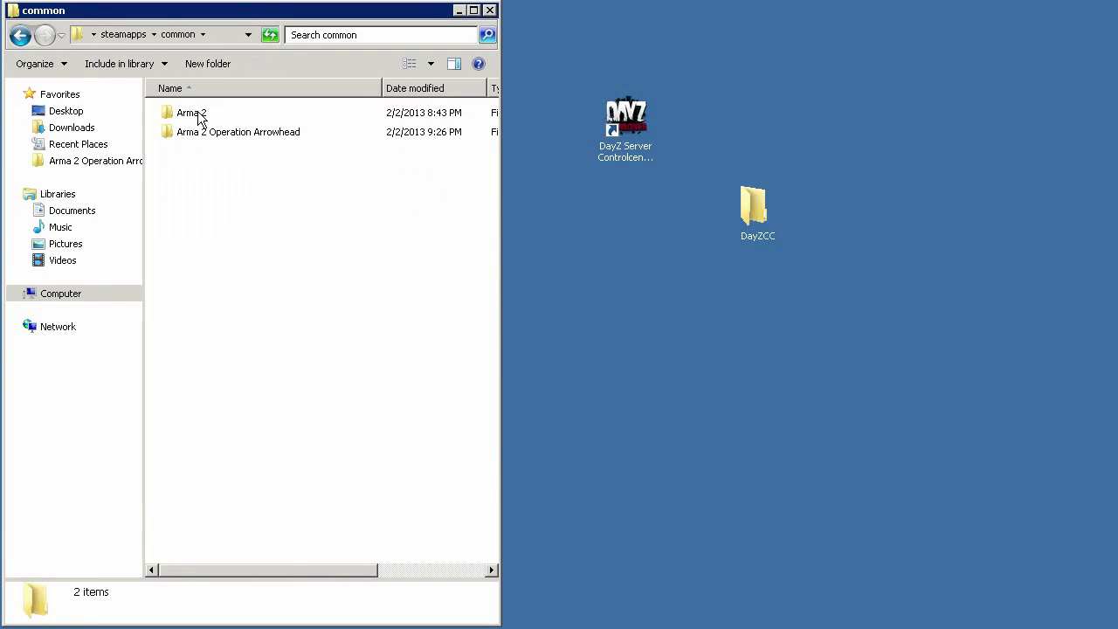
double_click(201, 117)
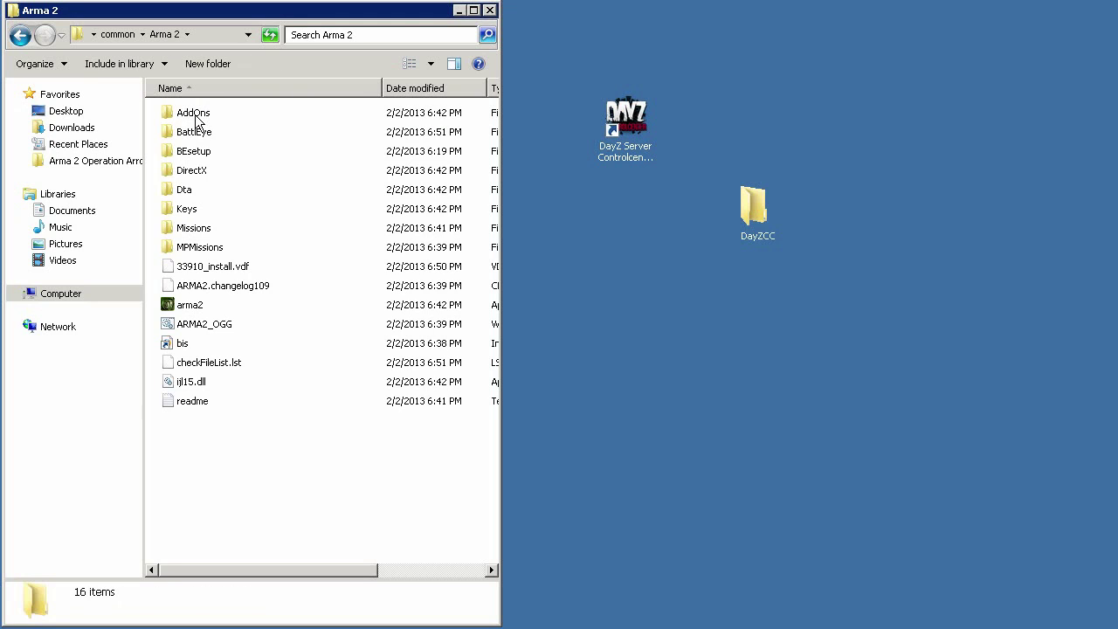
right_click(194, 114)
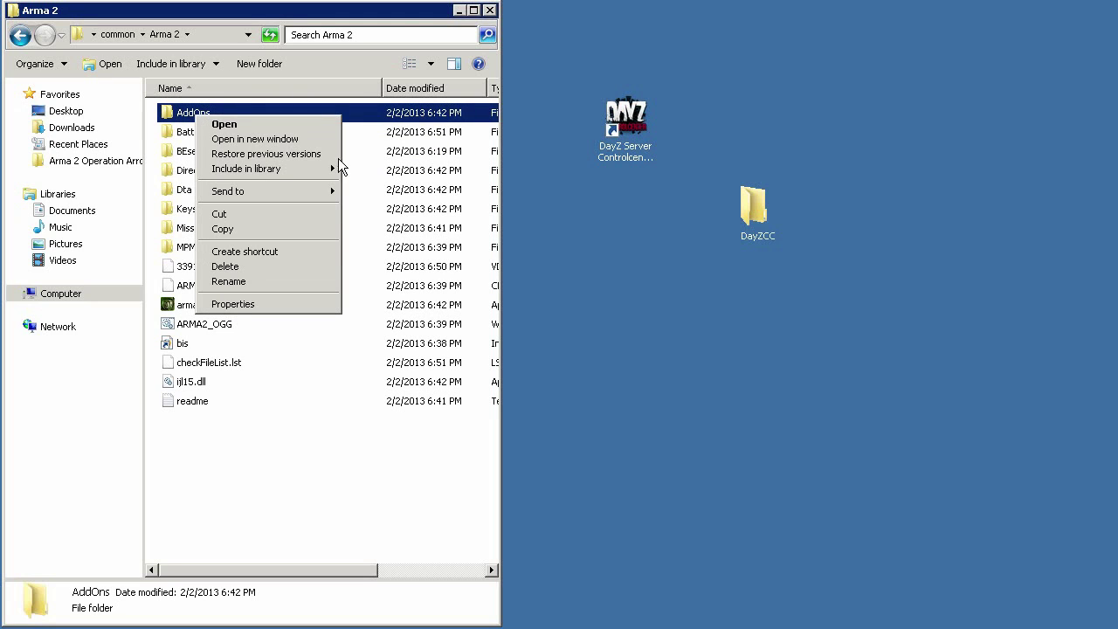
left_click(215, 226)
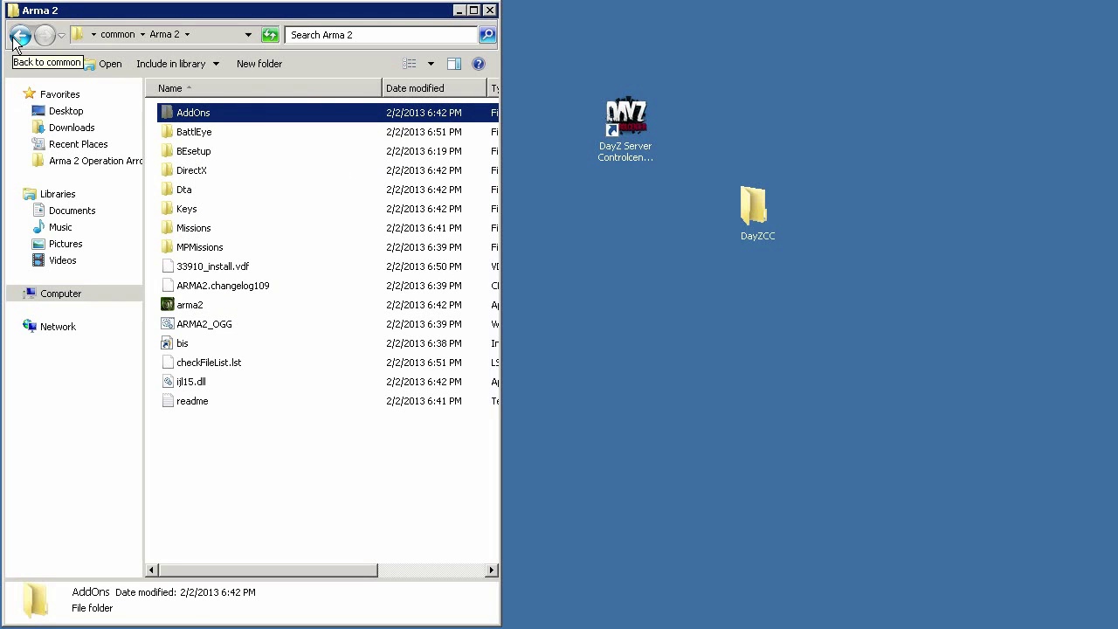
Paste the AddOns folder into the Arma 2 Operation Arrowhead folder and return to the desktop.
left_click(14, 40)
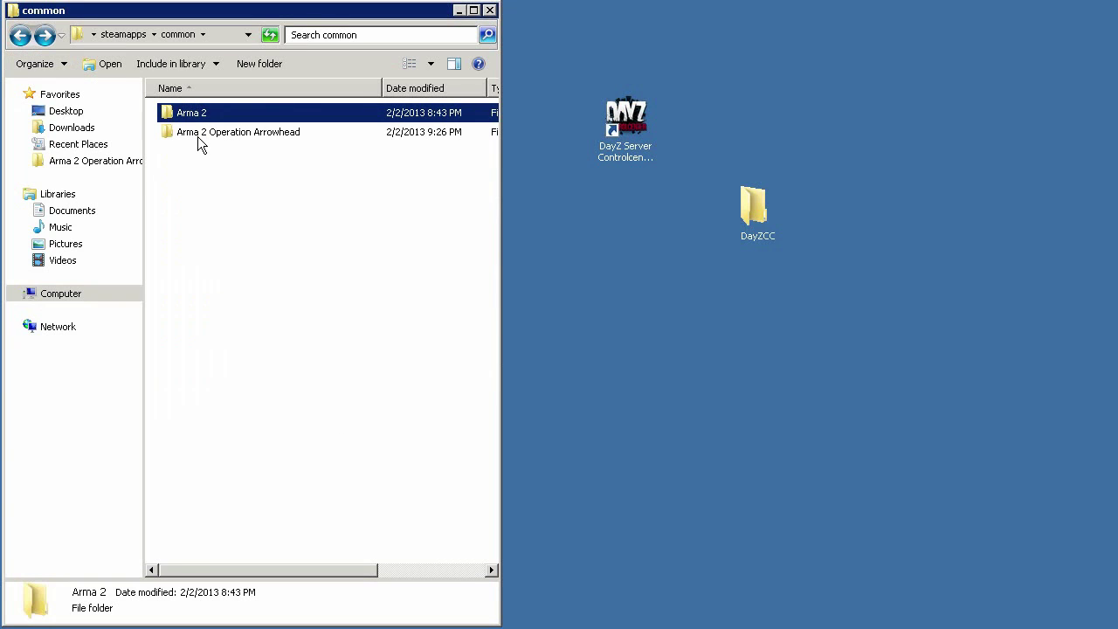
double_click(197, 134)
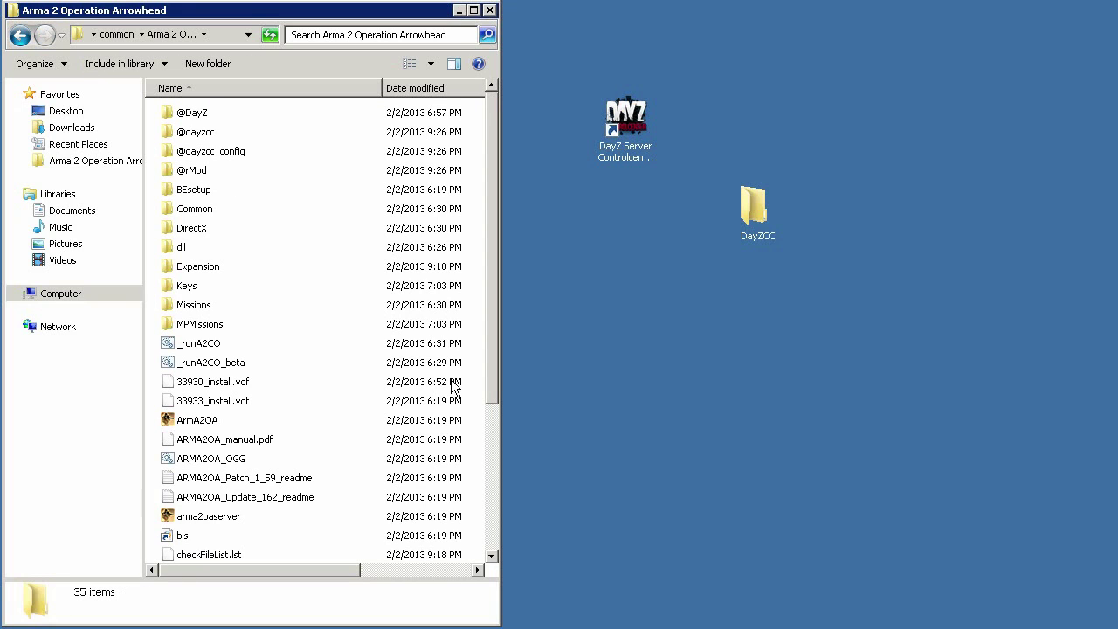
right_click(361, 382)
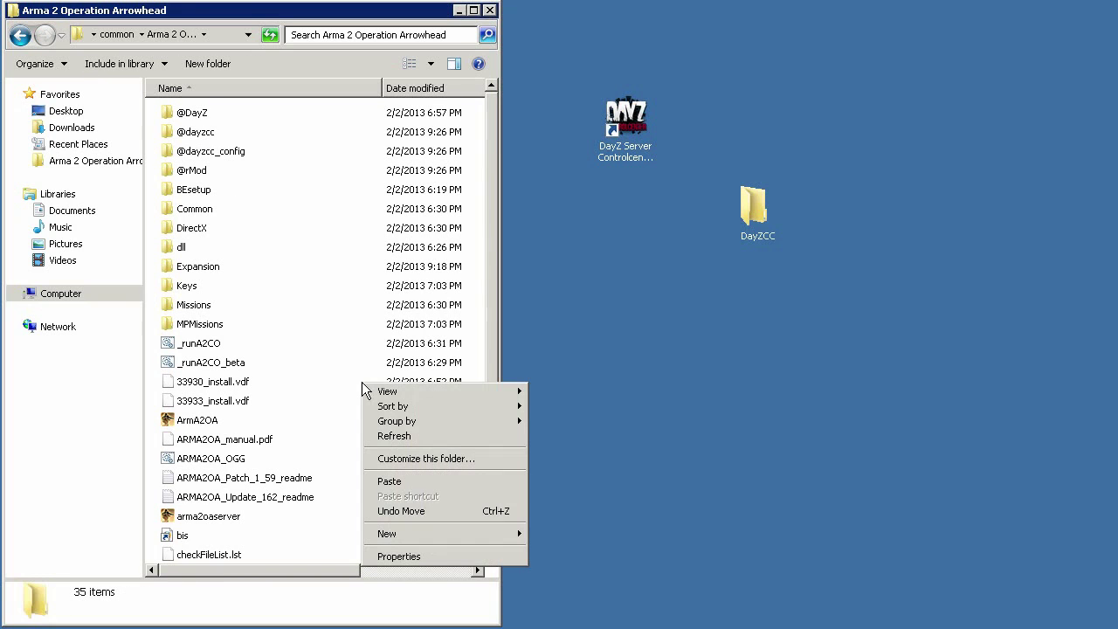
left_click(388, 482)
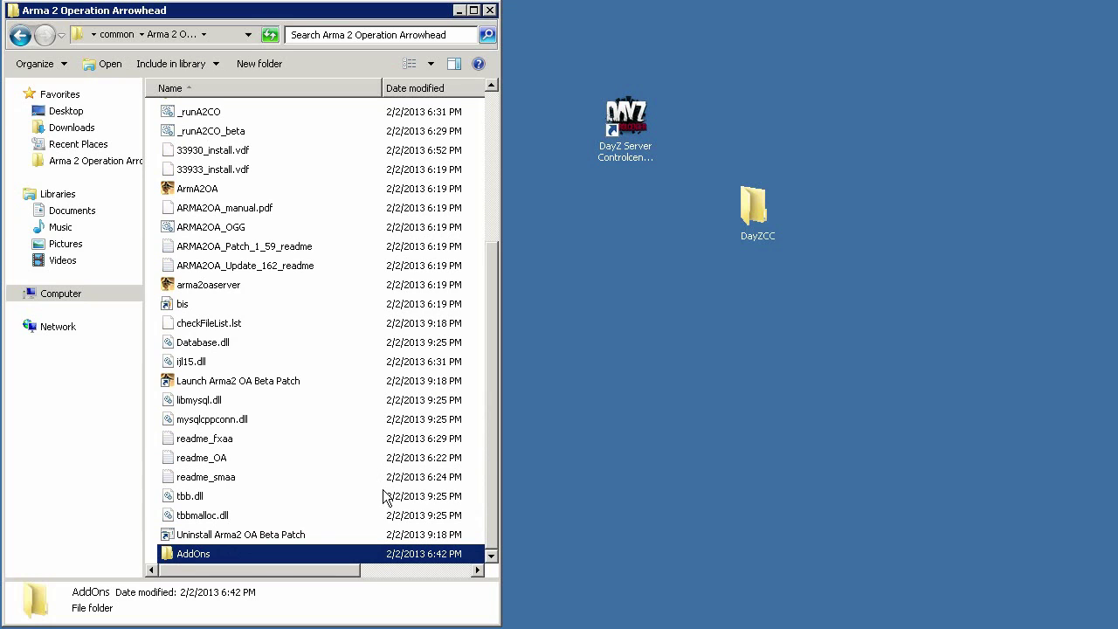
key("super+d")
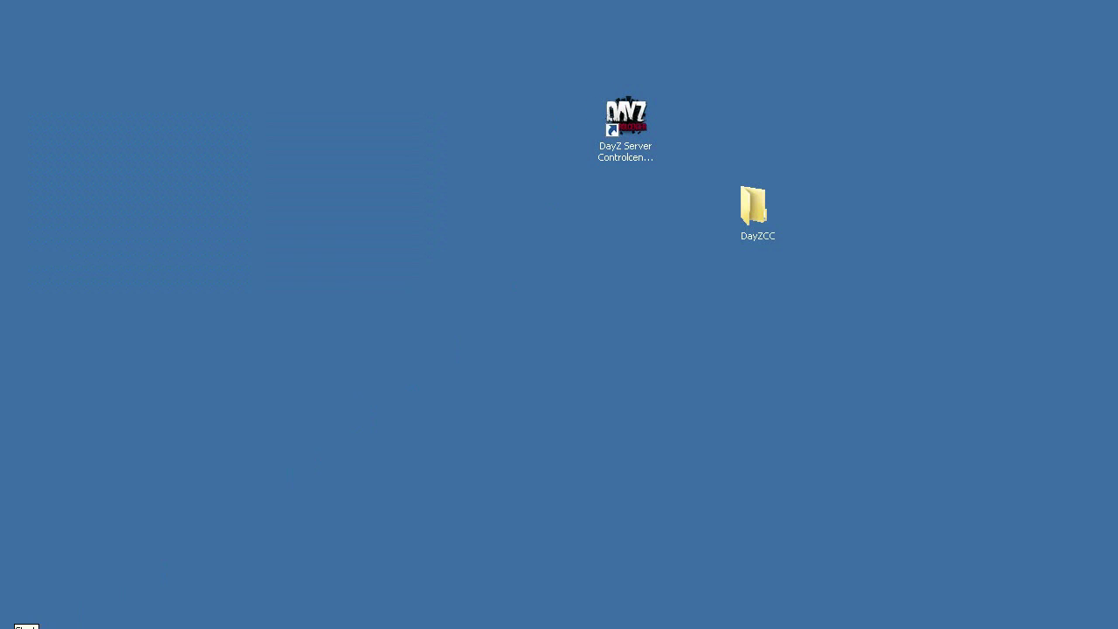
Show the Control Panel items as small icons and open the inbound rules in Windows Firewall's advanced settings.
left_click(19, 624)
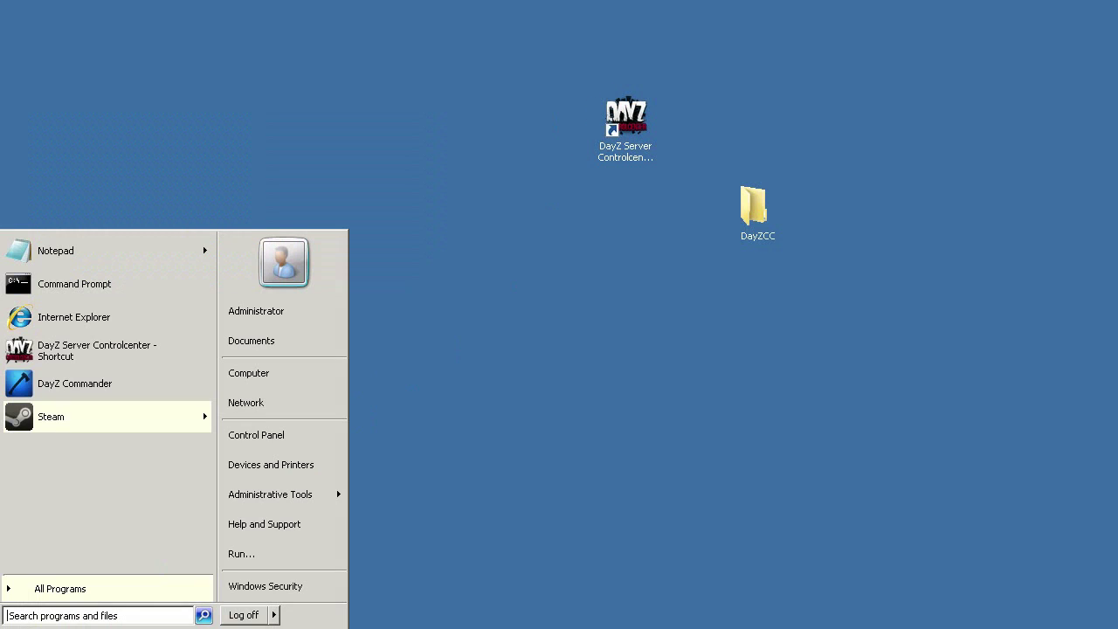
left_click(263, 441)
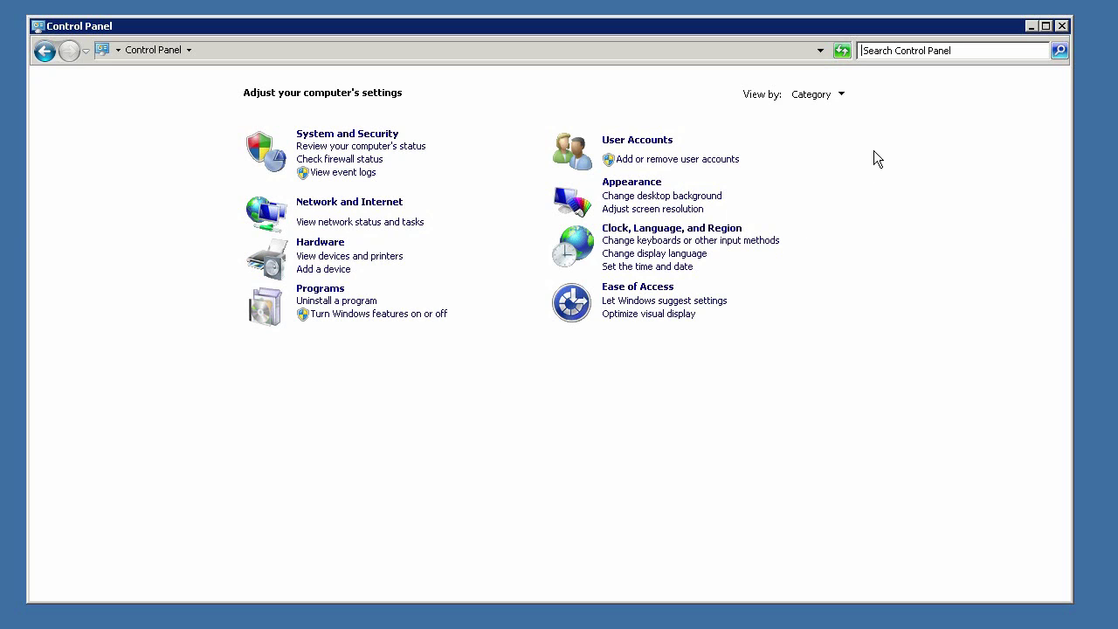
left_click(839, 94)
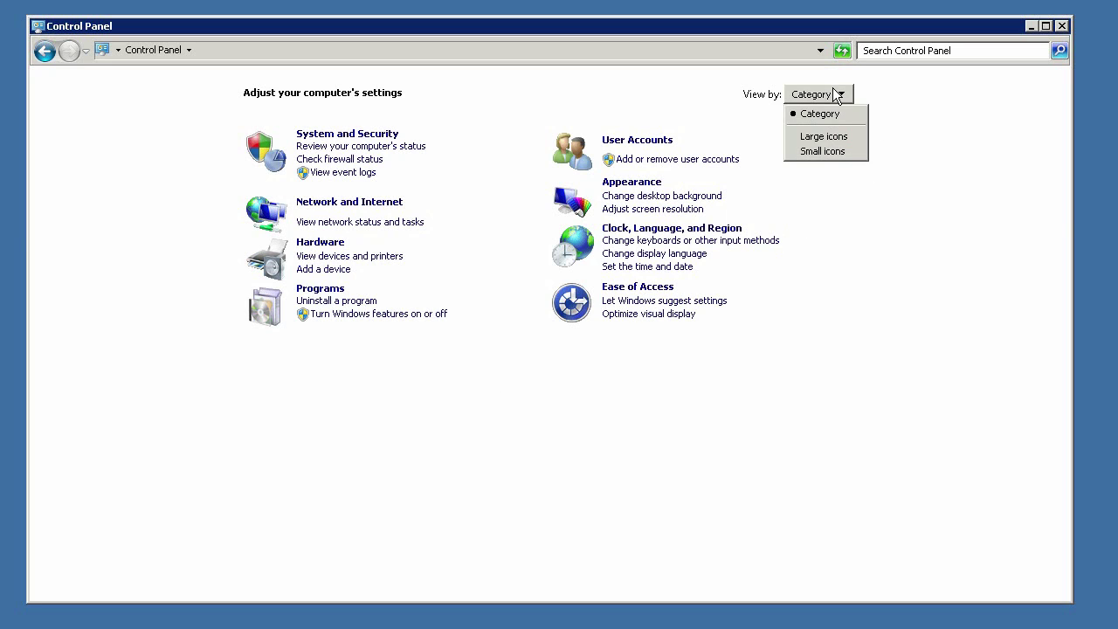
left_click(819, 152)
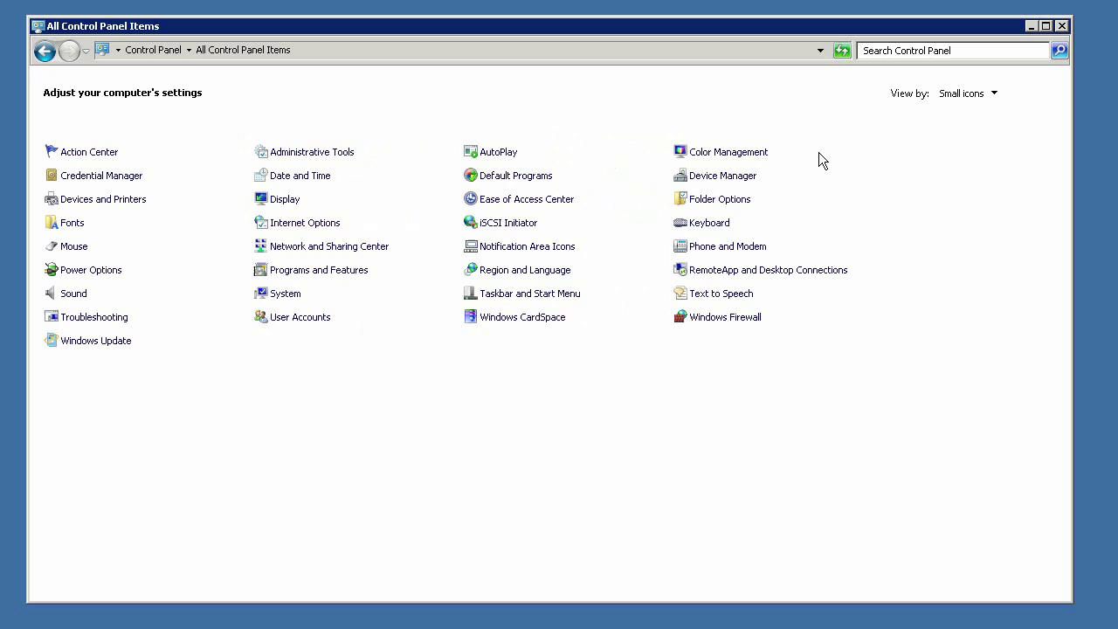
left_click(718, 321)
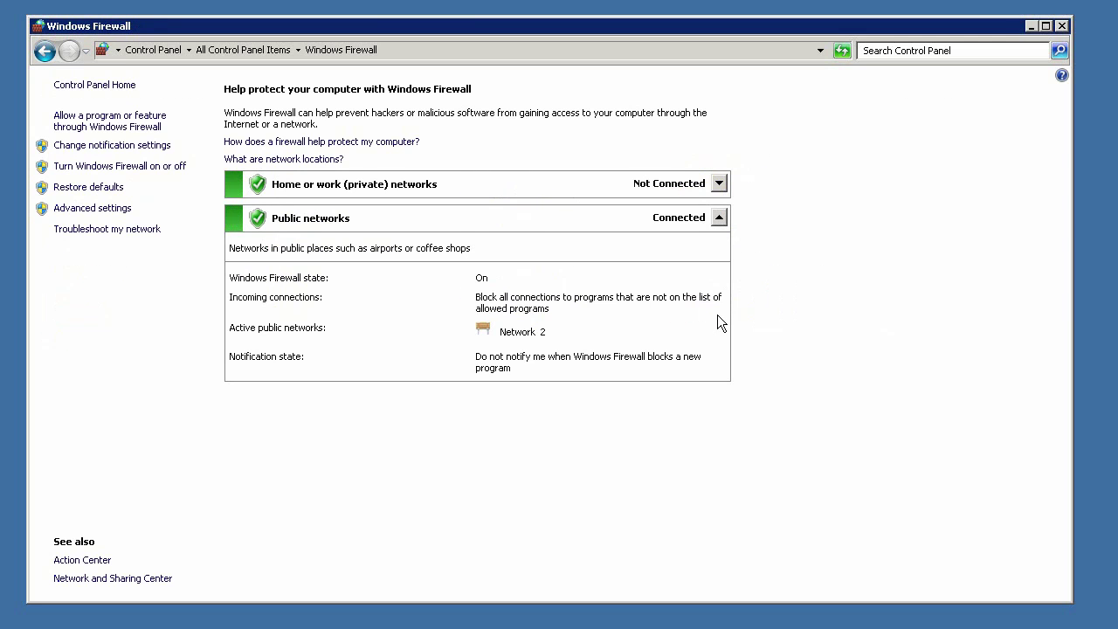
left_click(91, 209)
left_click(124, 103)
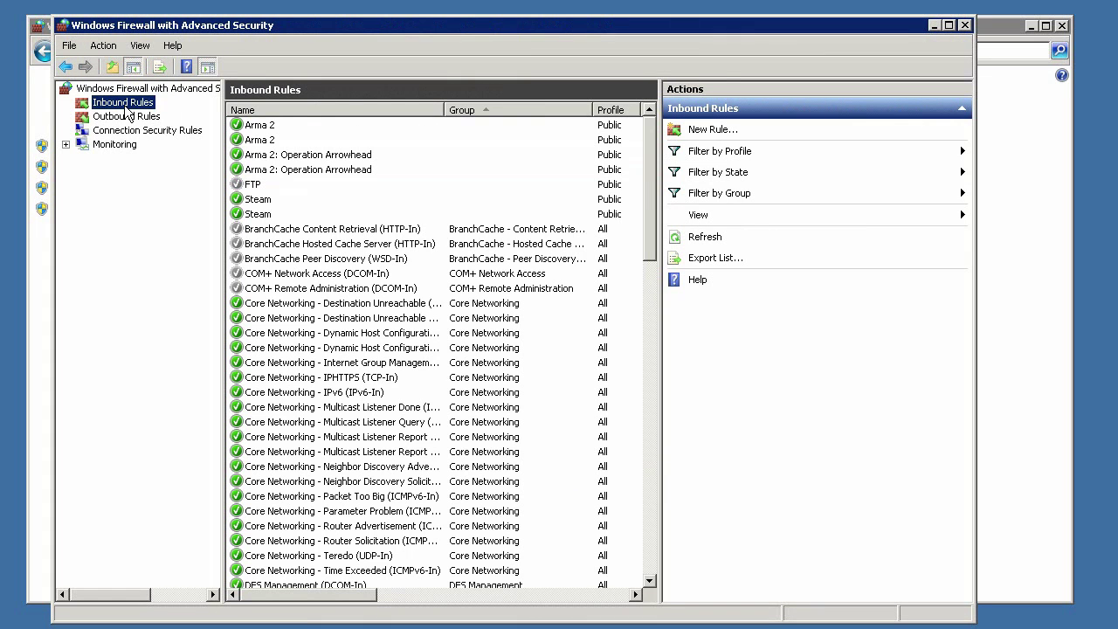
Start a new inbound port rule for specific local ports 2302-2305 and proceed to its profile settings.
left_click(722, 131)
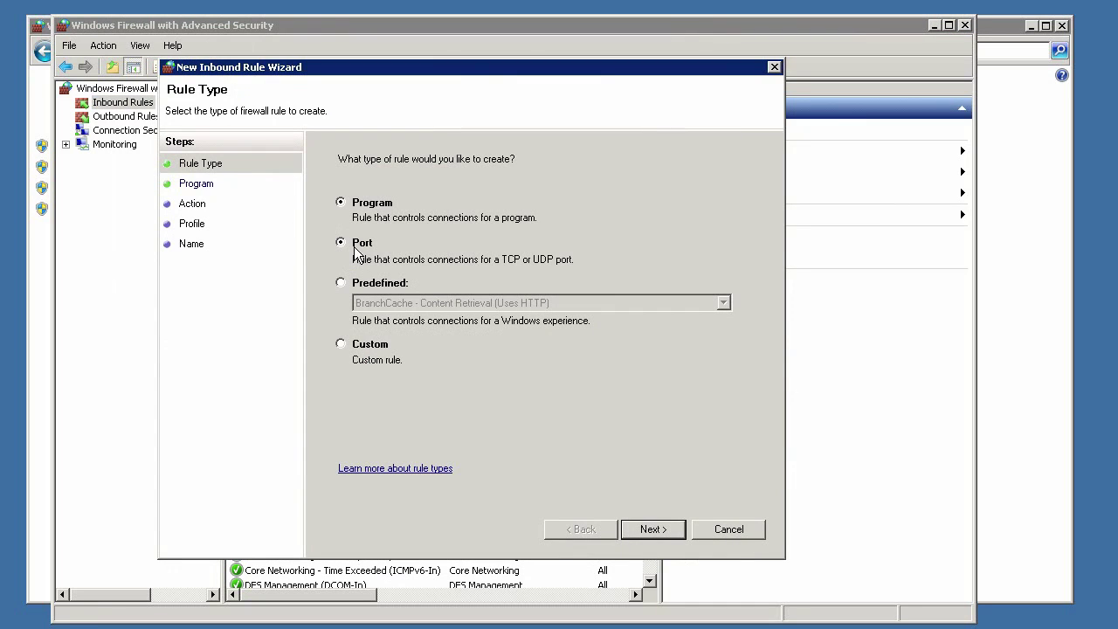
left_click(356, 250)
left_click(651, 529)
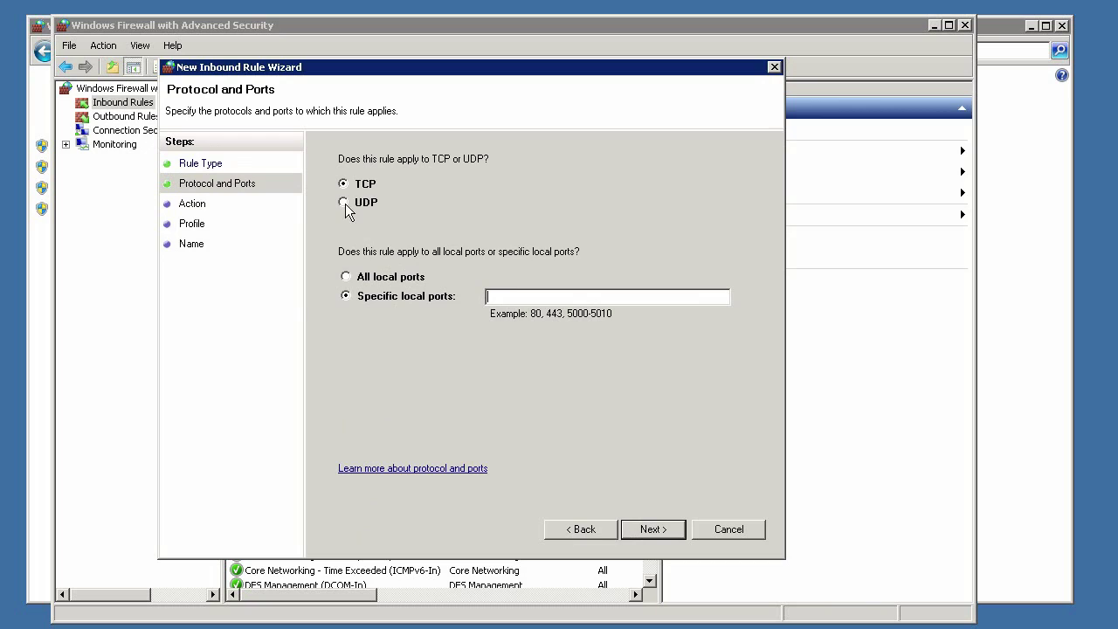
type("2302-2305")
left_click(645, 531)
left_click(668, 532)
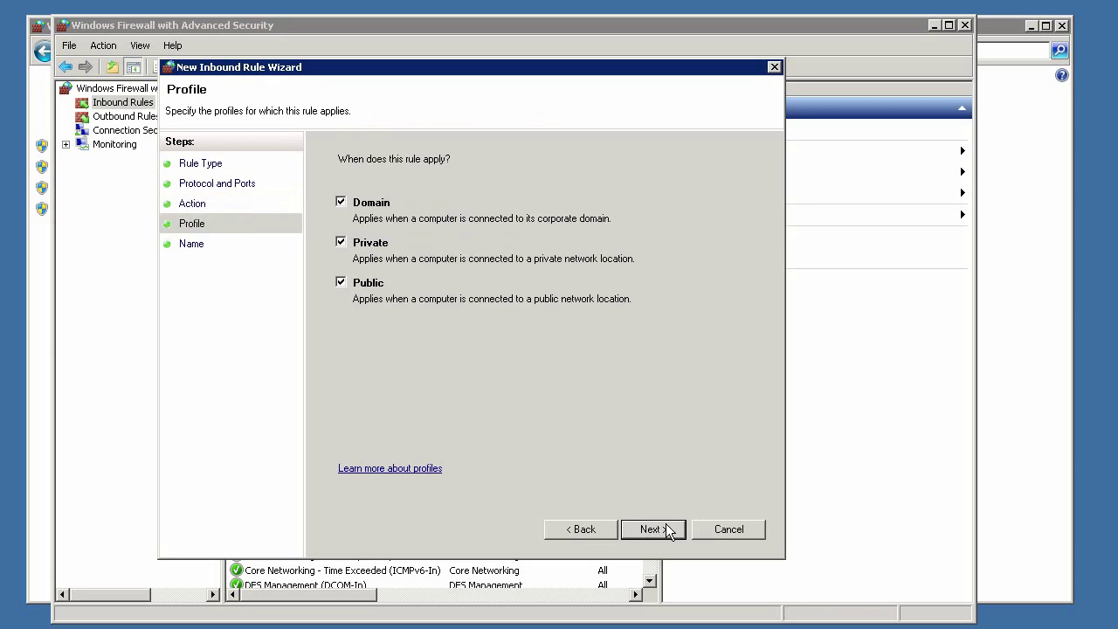
Limit the rule to the Public profile, create it as "ARMA 2 Server 1 Ports", and close the firewall windows.
left_click(341, 244)
left_click(667, 527)
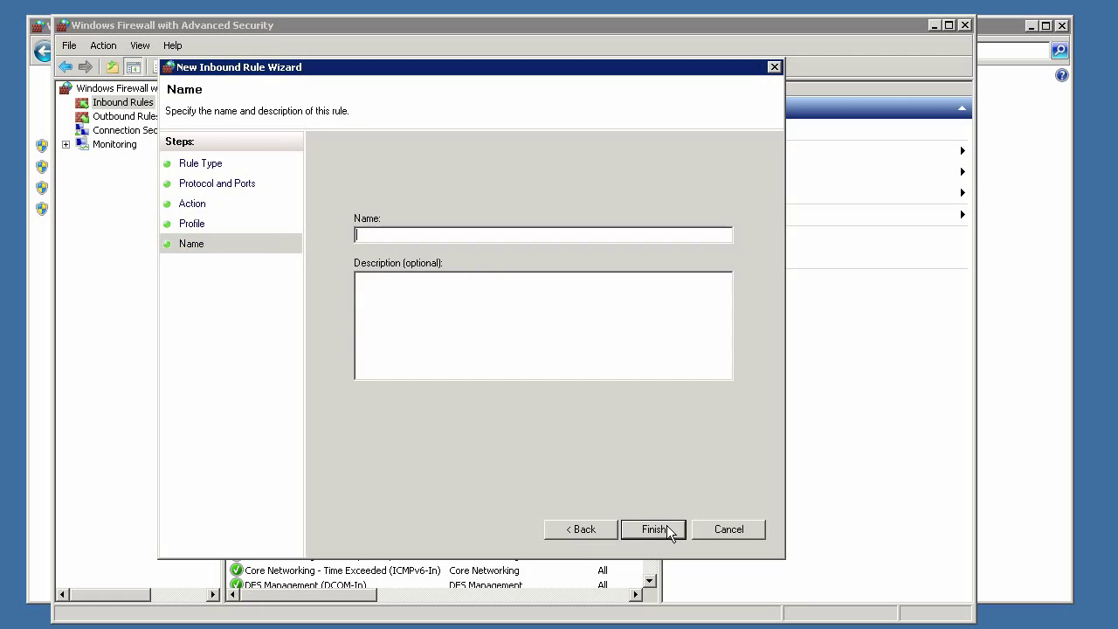
type("ARMA 2 Server 1 Ports")
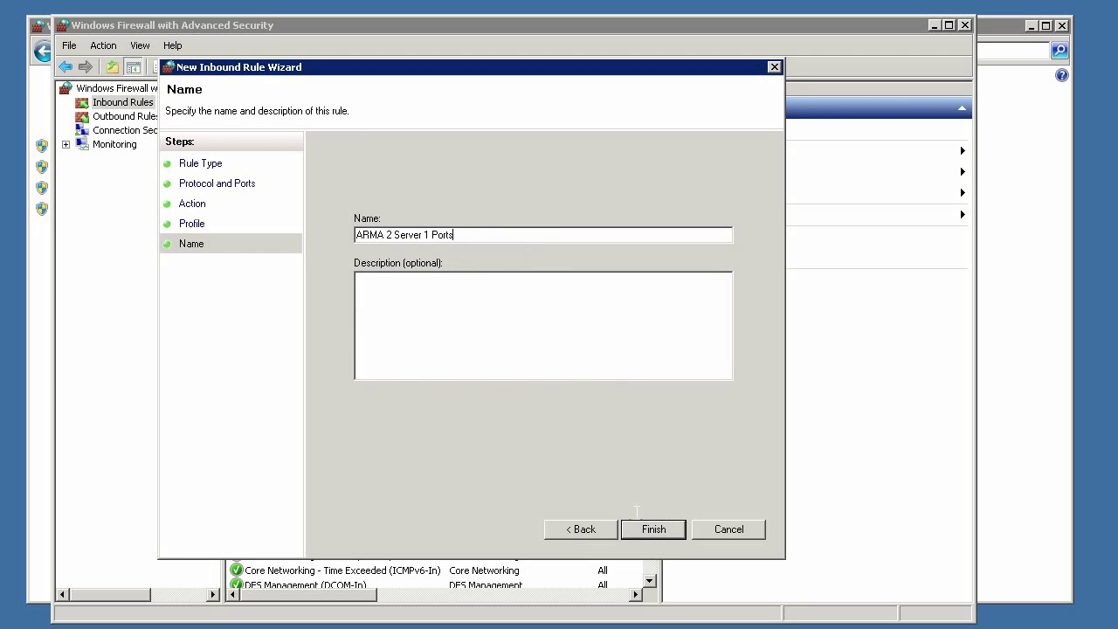
left_click(670, 532)
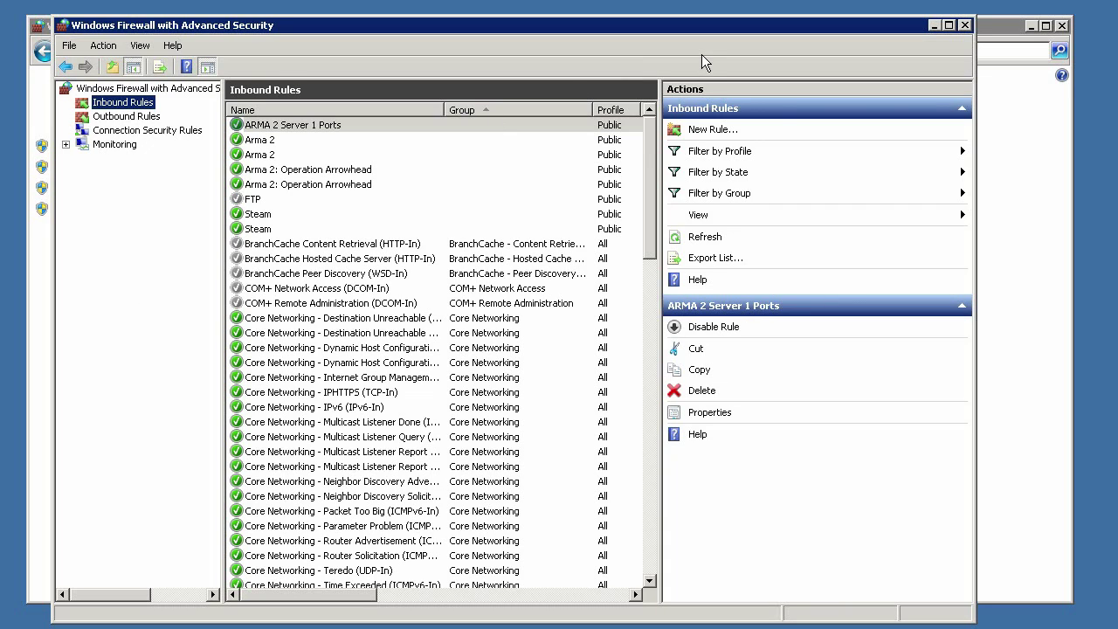
left_click(964, 25)
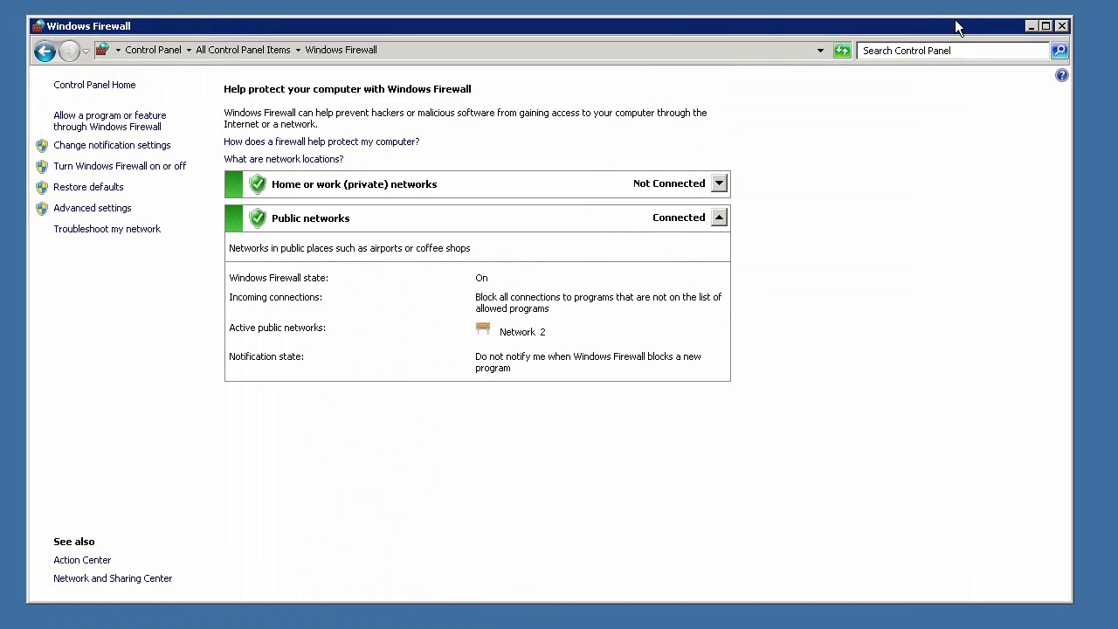
left_click(1062, 27)
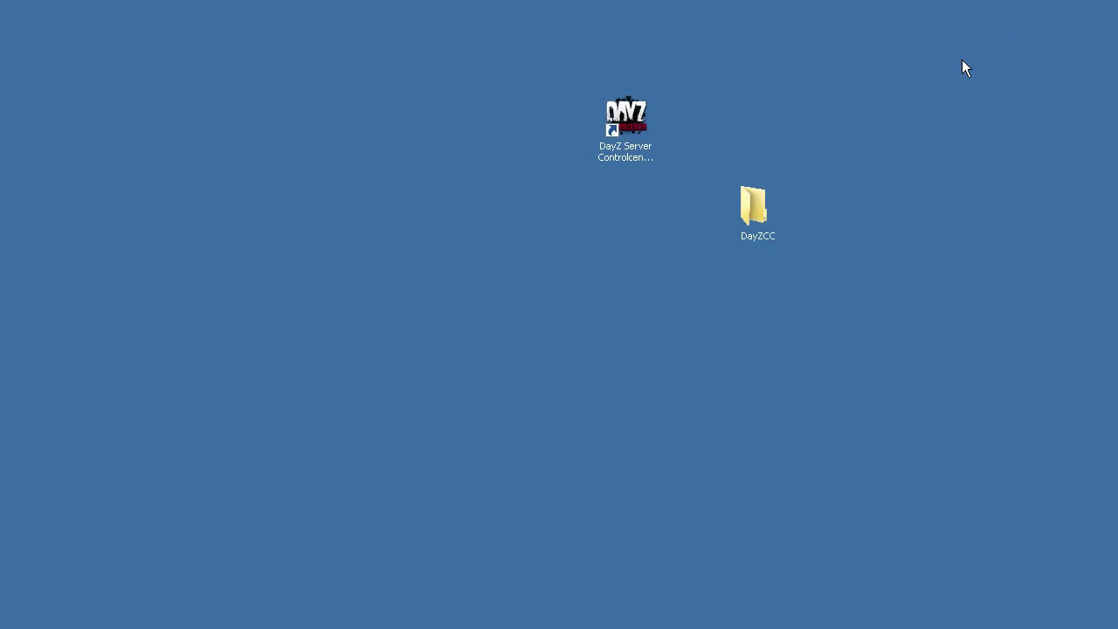
Align the DayZ Server Controlcenter shortcut with the DayZCC folder, run the application despite the security warning, and reposition its window fully on screen.
left_click_drag(614, 134, 612, 194)
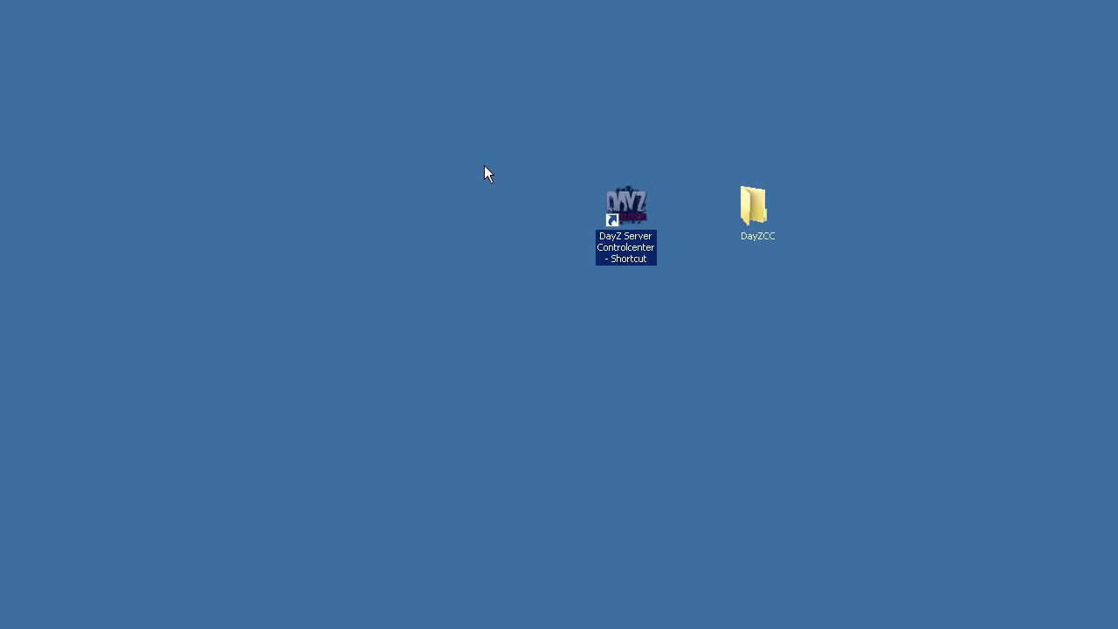
double_click(636, 208)
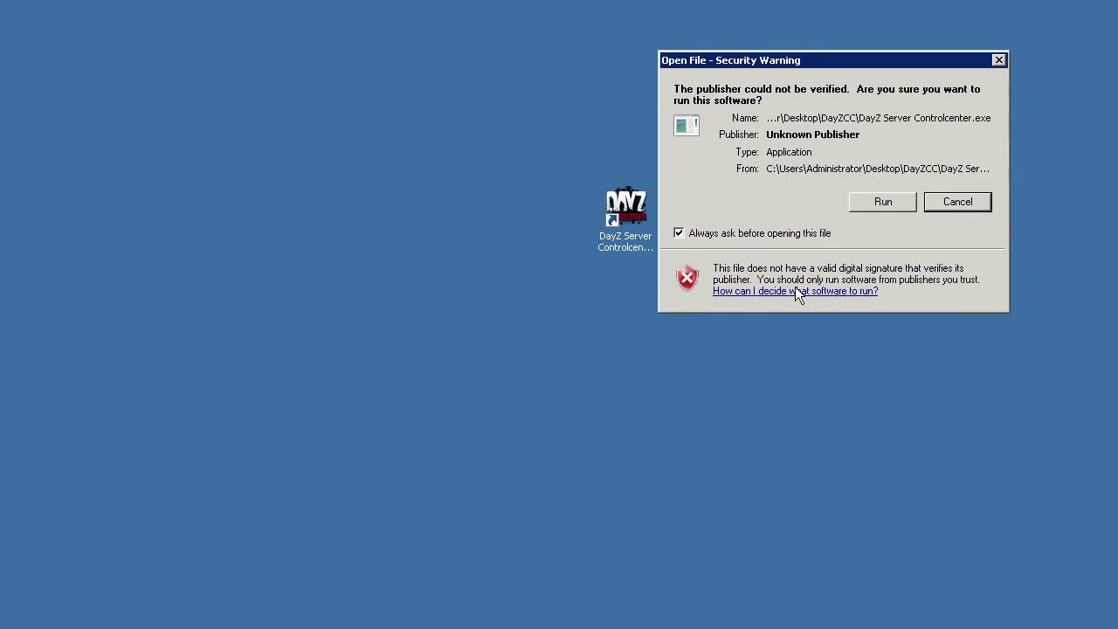
left_click(893, 201)
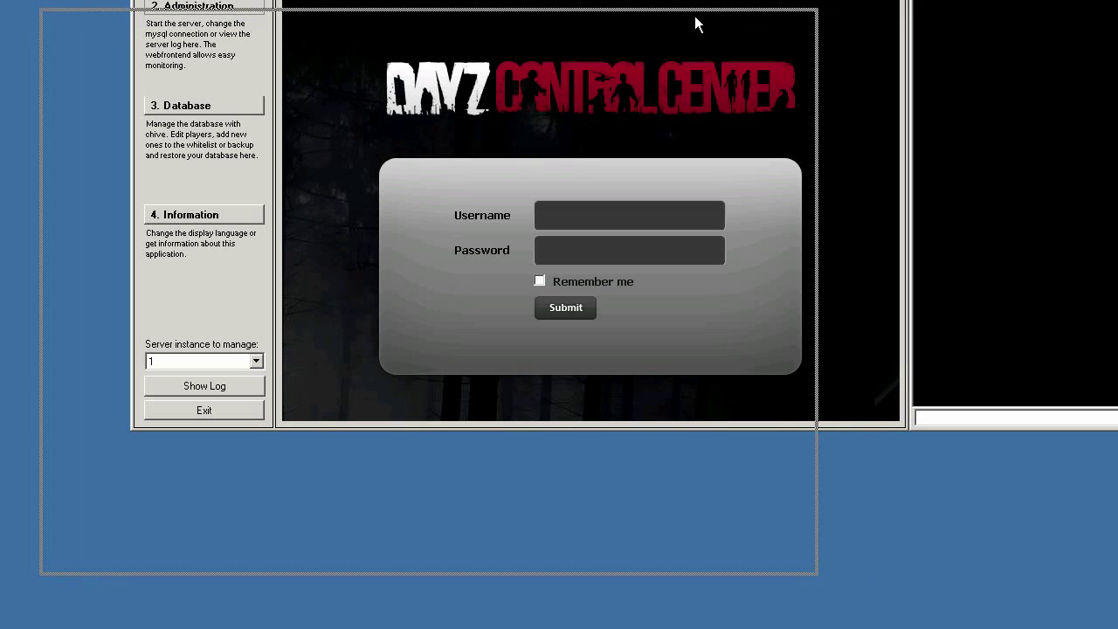
left_click_drag(695, 16, 673, 19)
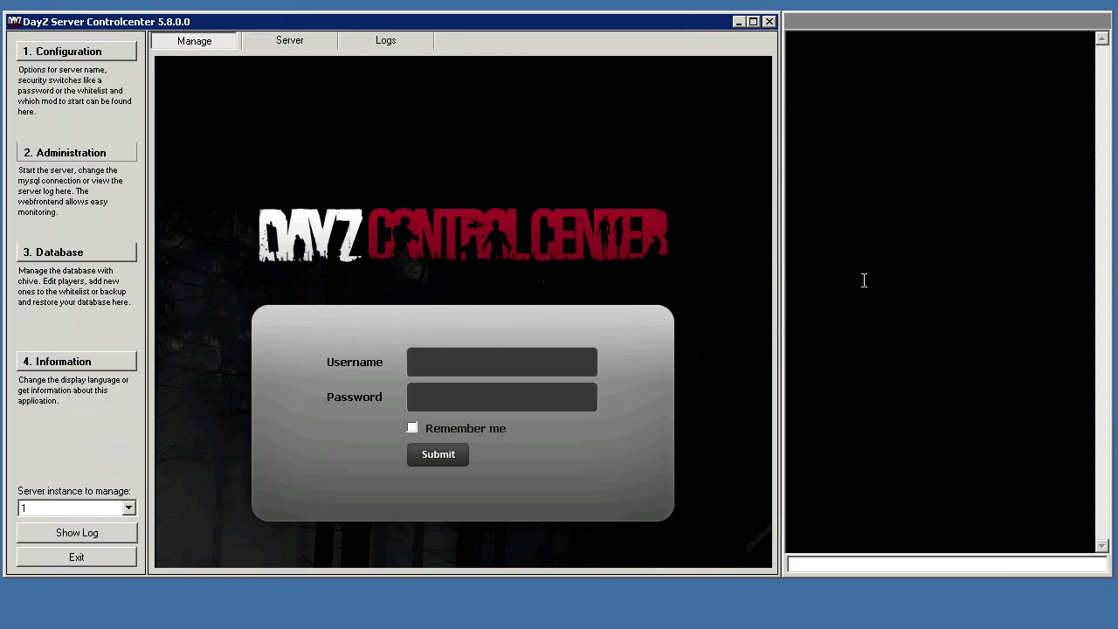